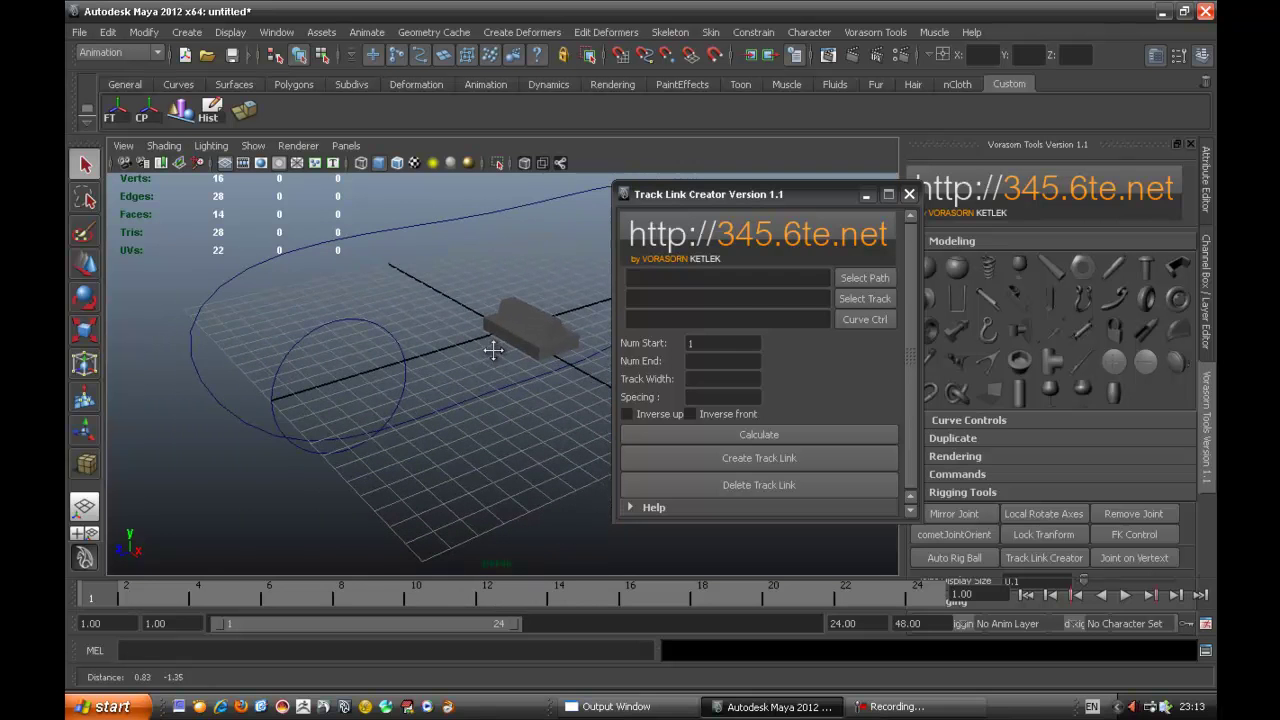
- Examine the track block, the large closed curve and the small circle in the perspective view
drag(689, 197, 789, 205)
alt+drag(612, 290, 536, 366)
click(538, 368)
key(w)
alt+drag(562, 408, 563, 363)
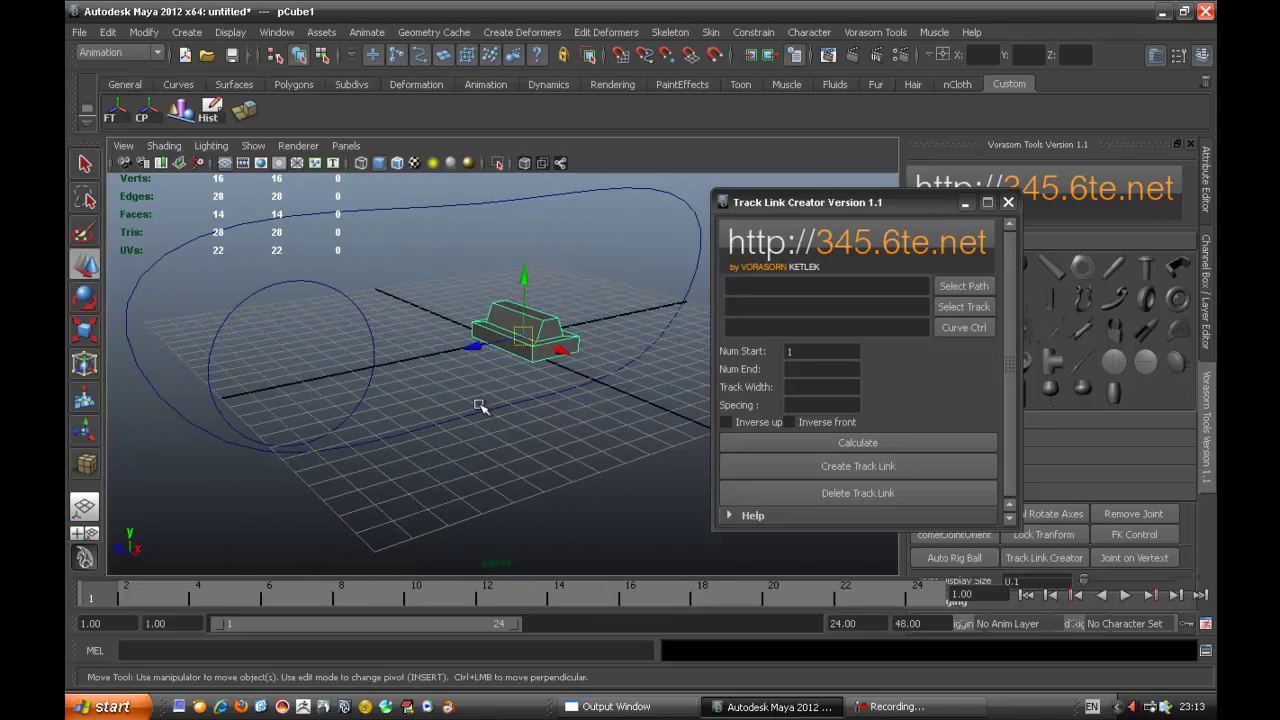
alt+drag(408, 427, 388, 380)
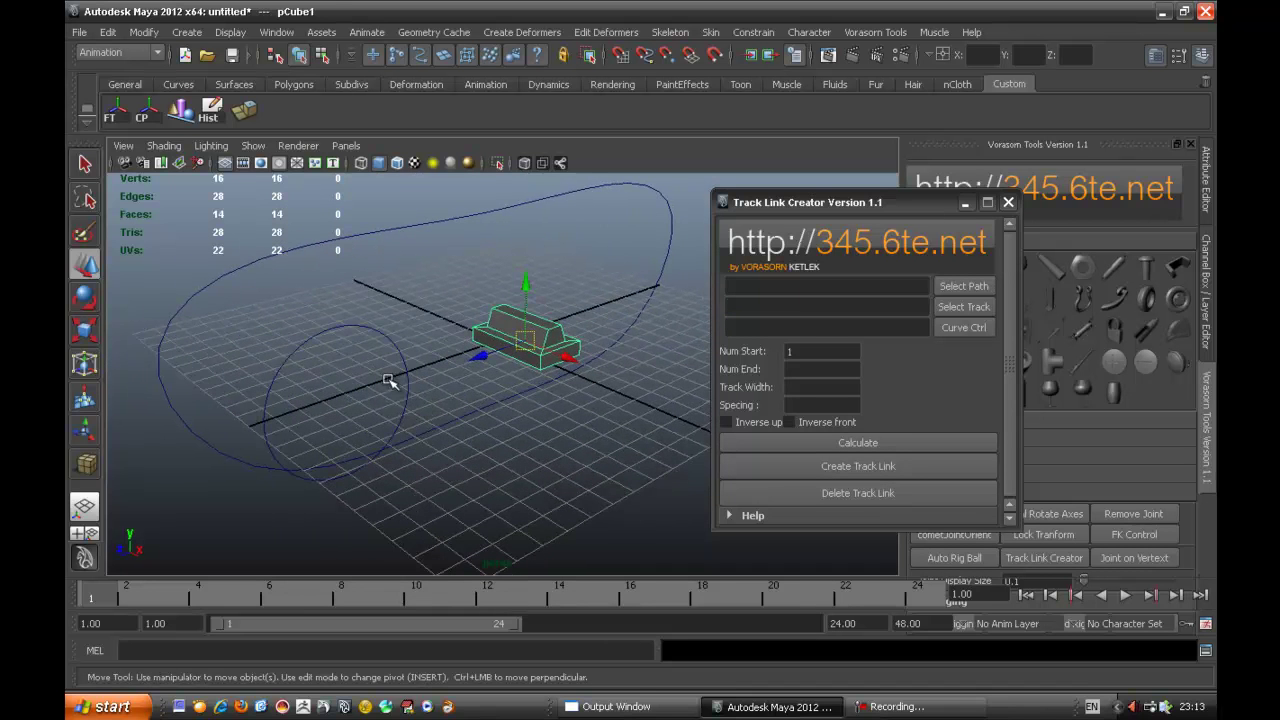
click(431, 225)
alt+drag(476, 280, 594, 400)
click(546, 381)
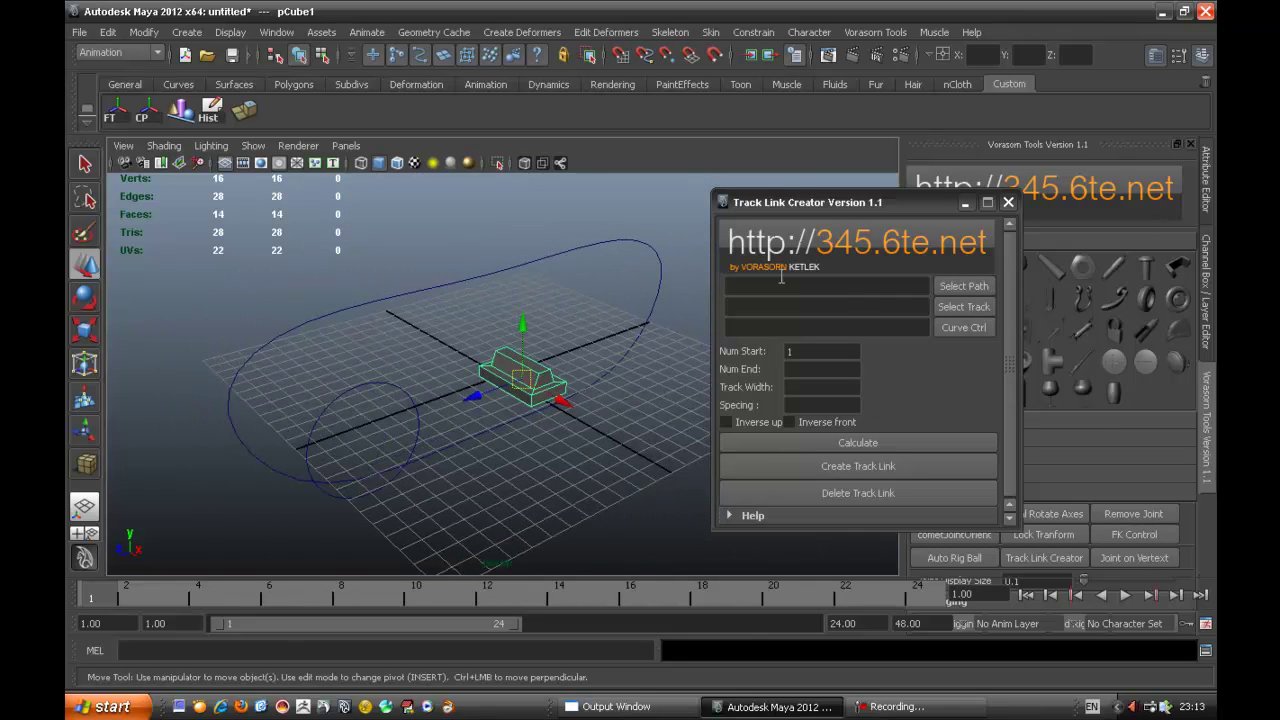
- Assign the large closed curve as the path and the block as the track object in the Track Link Creator
click(492, 270)
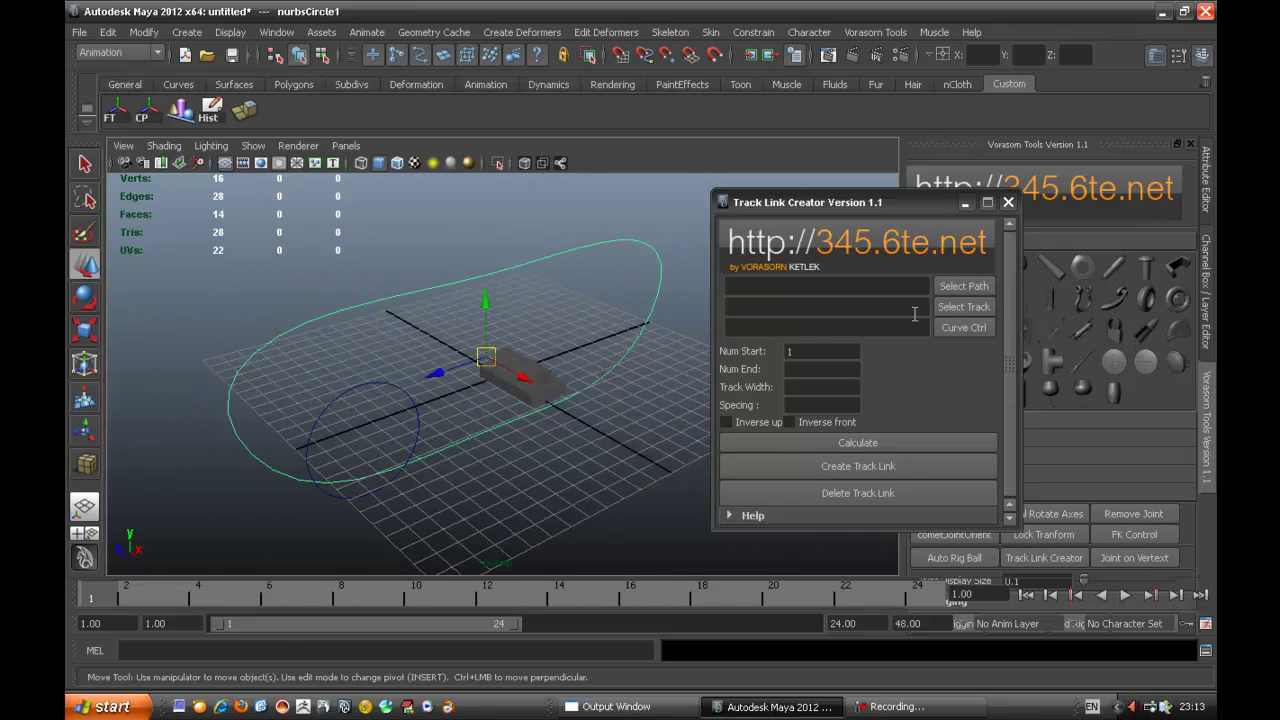
click(952, 288)
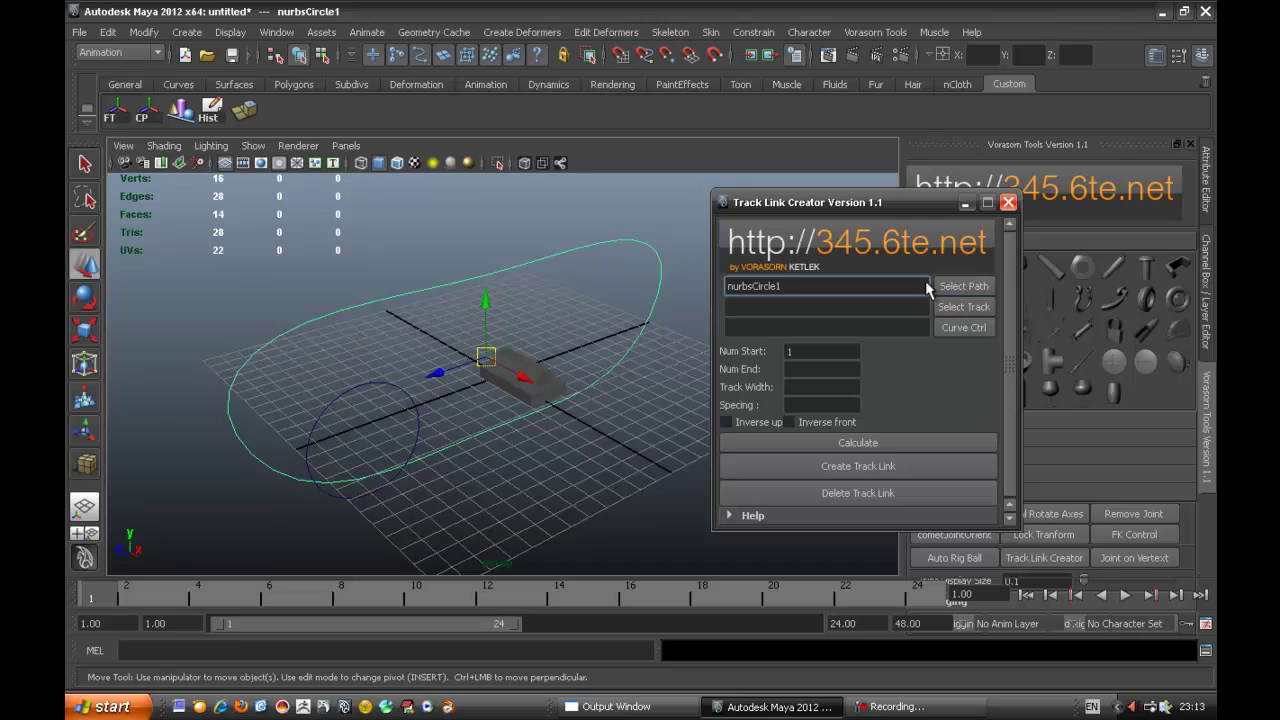
click(563, 388)
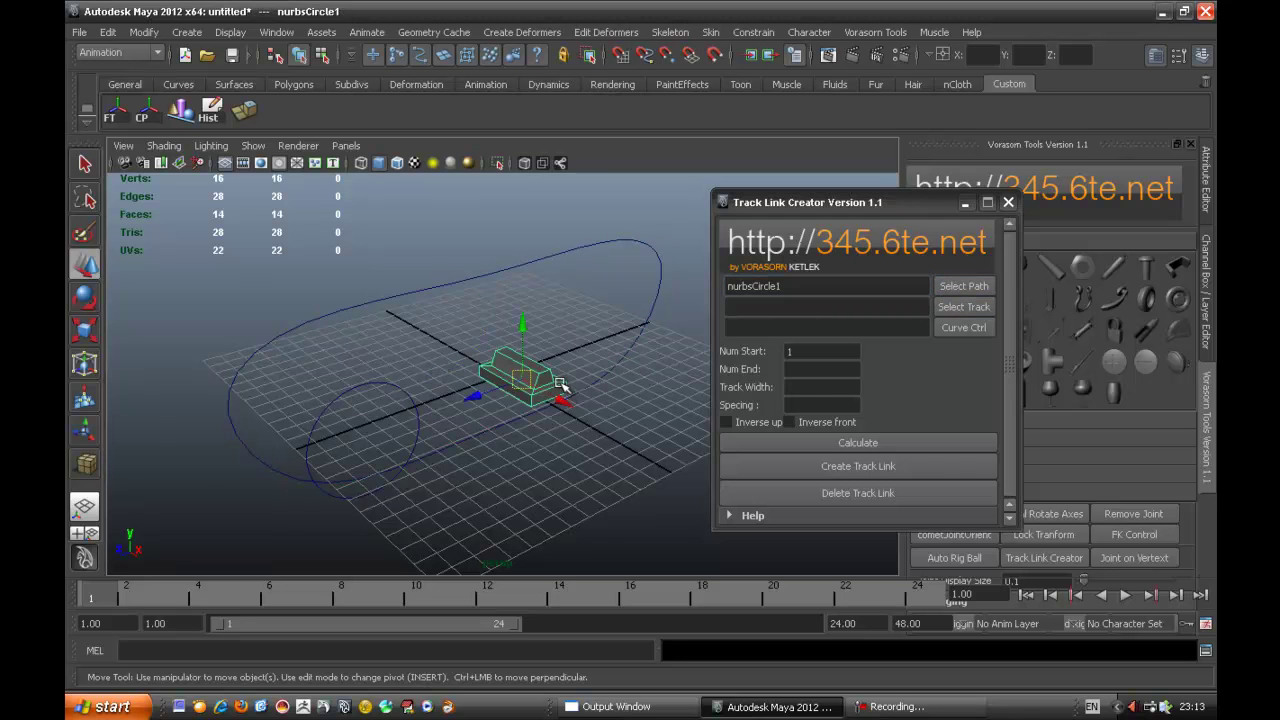
click(965, 309)
click(778, 307)
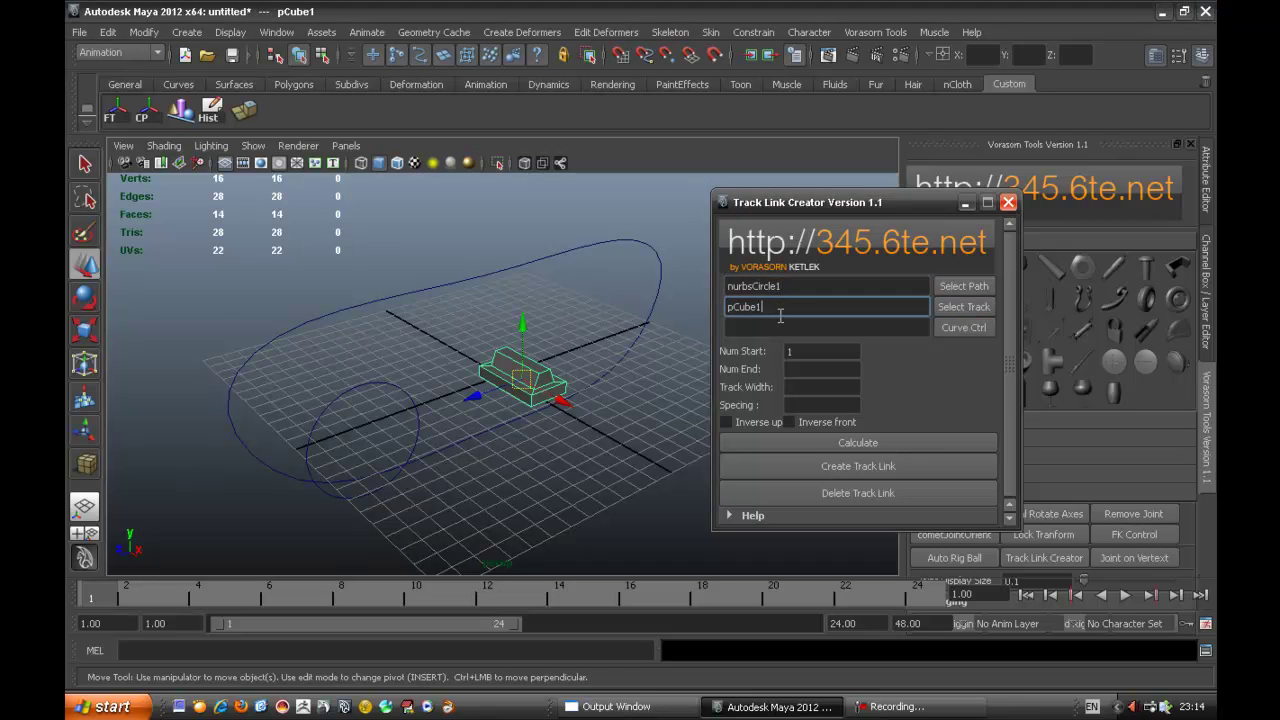
- Assign the small circle as the control curve in the Track Link Creator
mouse_move(563, 376)
alt+mouse_down()
mouse_move(530, 372)
mouse_move(555, 390)
alt+mouse_up()
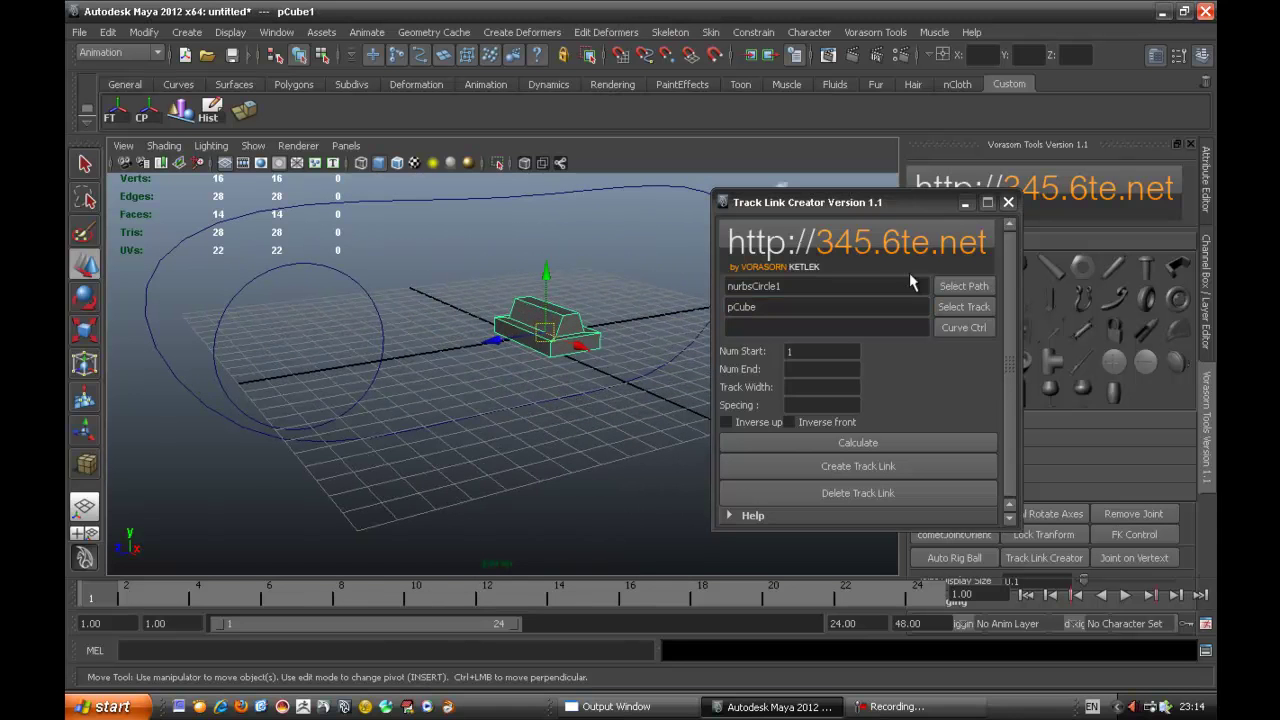
click(382, 352)
click(972, 330)
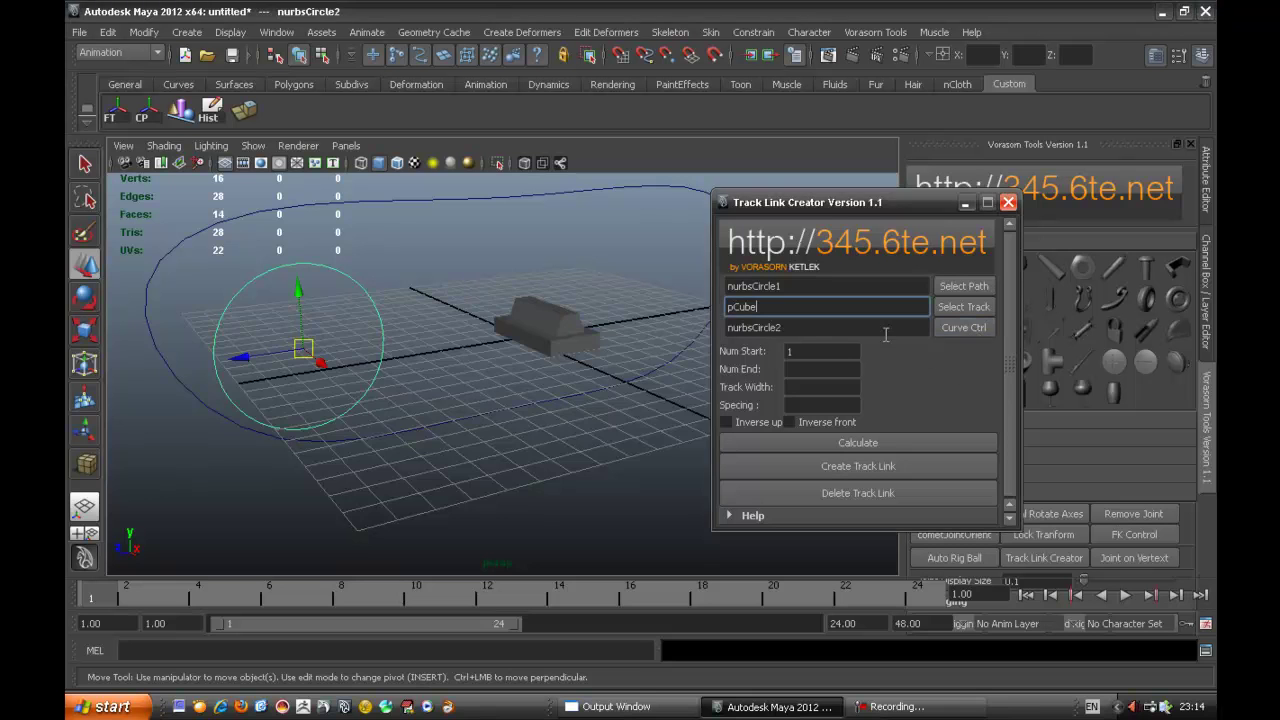
- Set the track width to 3 and the spacing to 8 for the track link
alt+drag(505, 336, 562, 336)
alt+drag(530, 382, 585, 390)
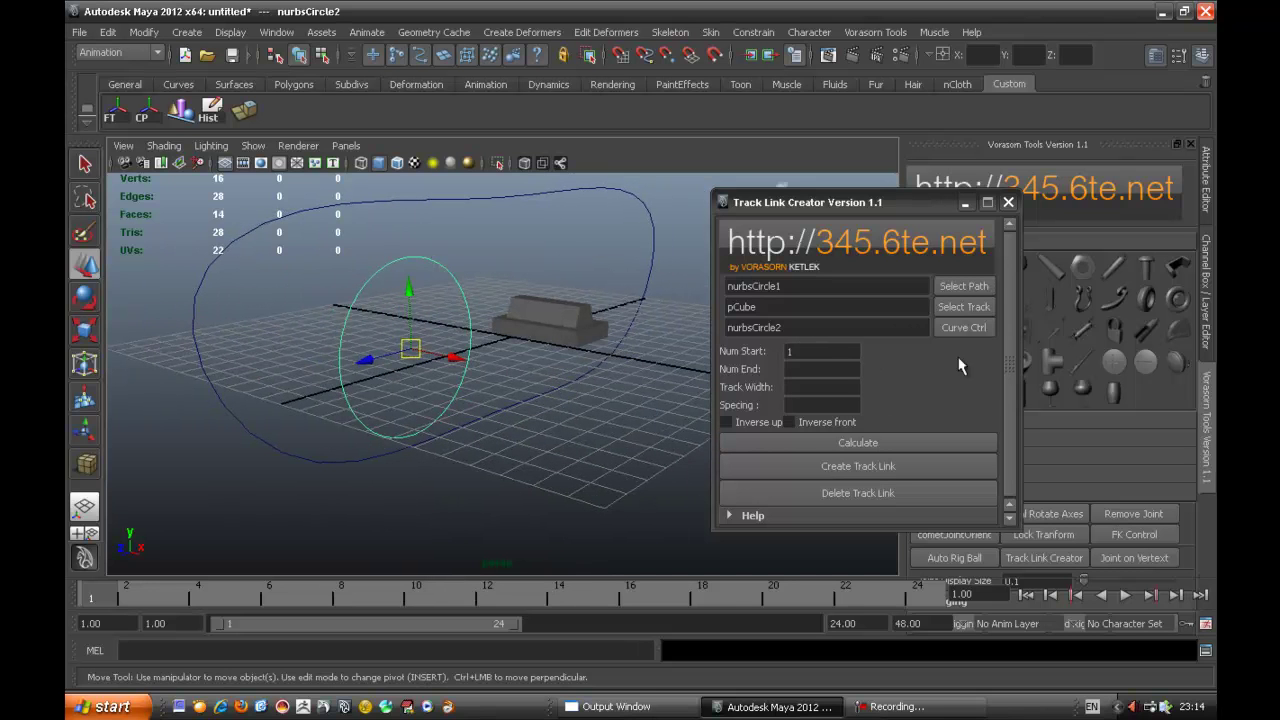
alt+drag(560, 372, 538, 424)
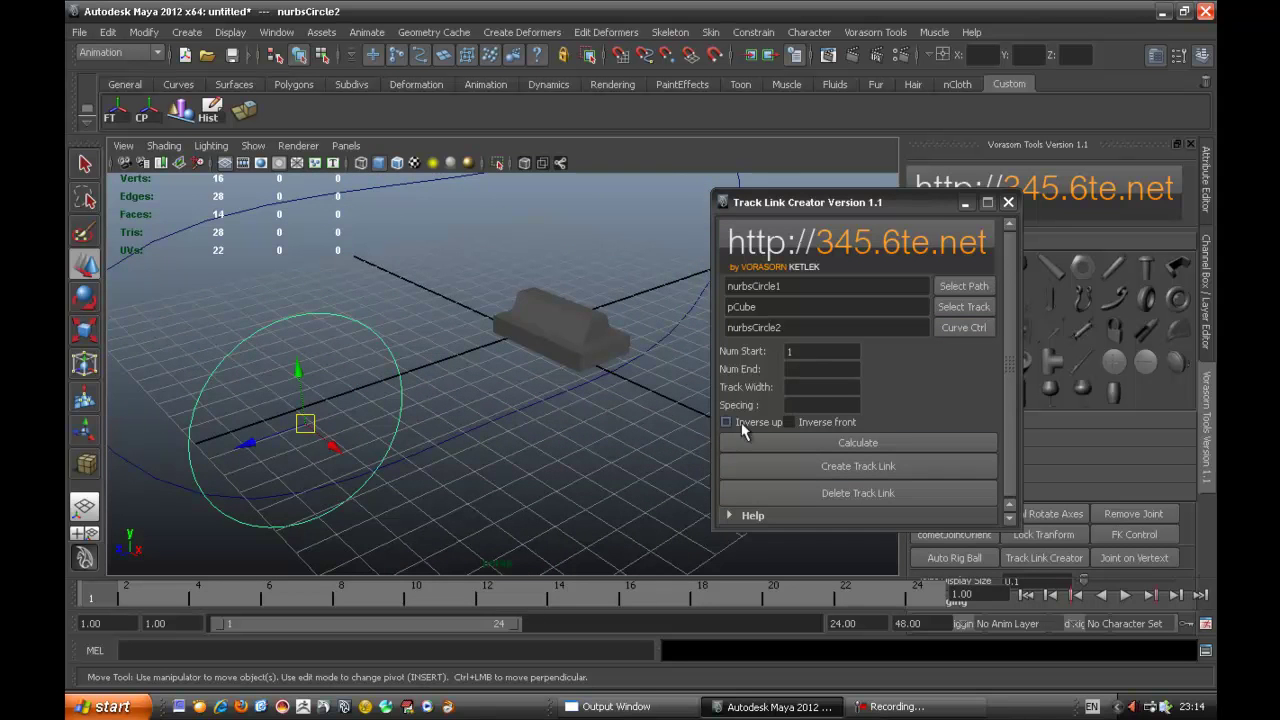
alt+drag(575, 393, 589, 353)
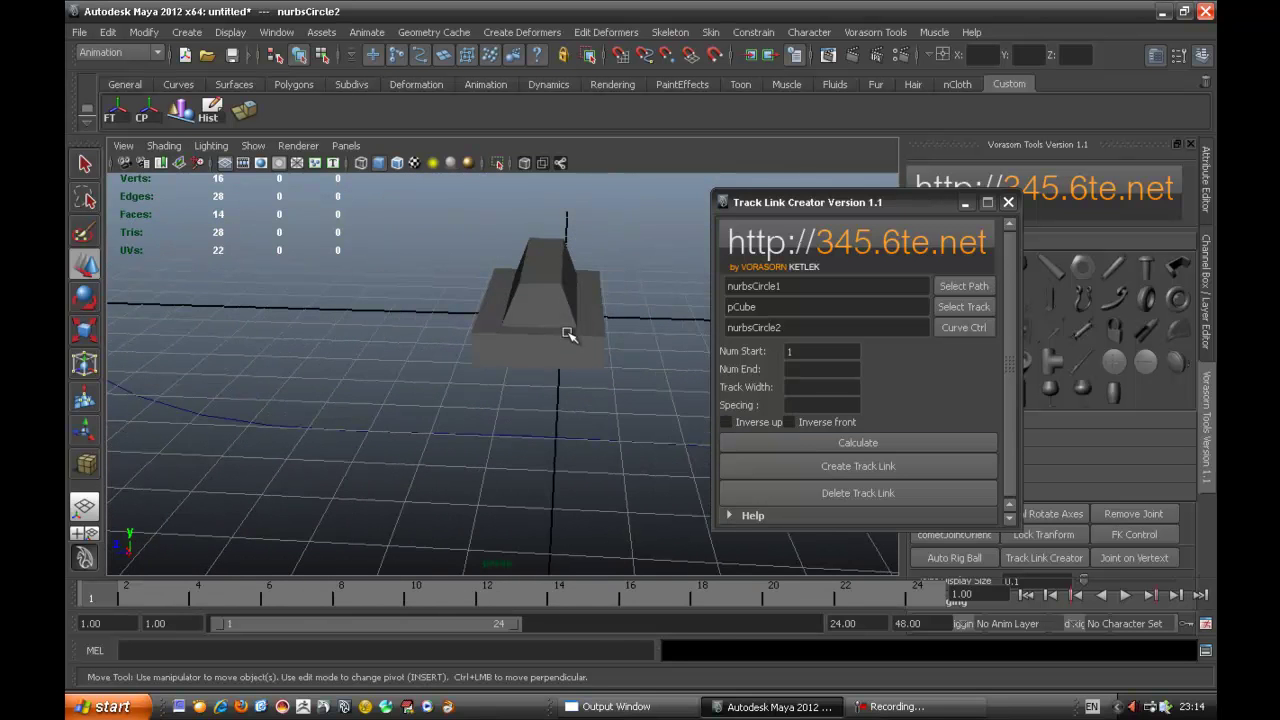
alt+drag(551, 368, 596, 373)
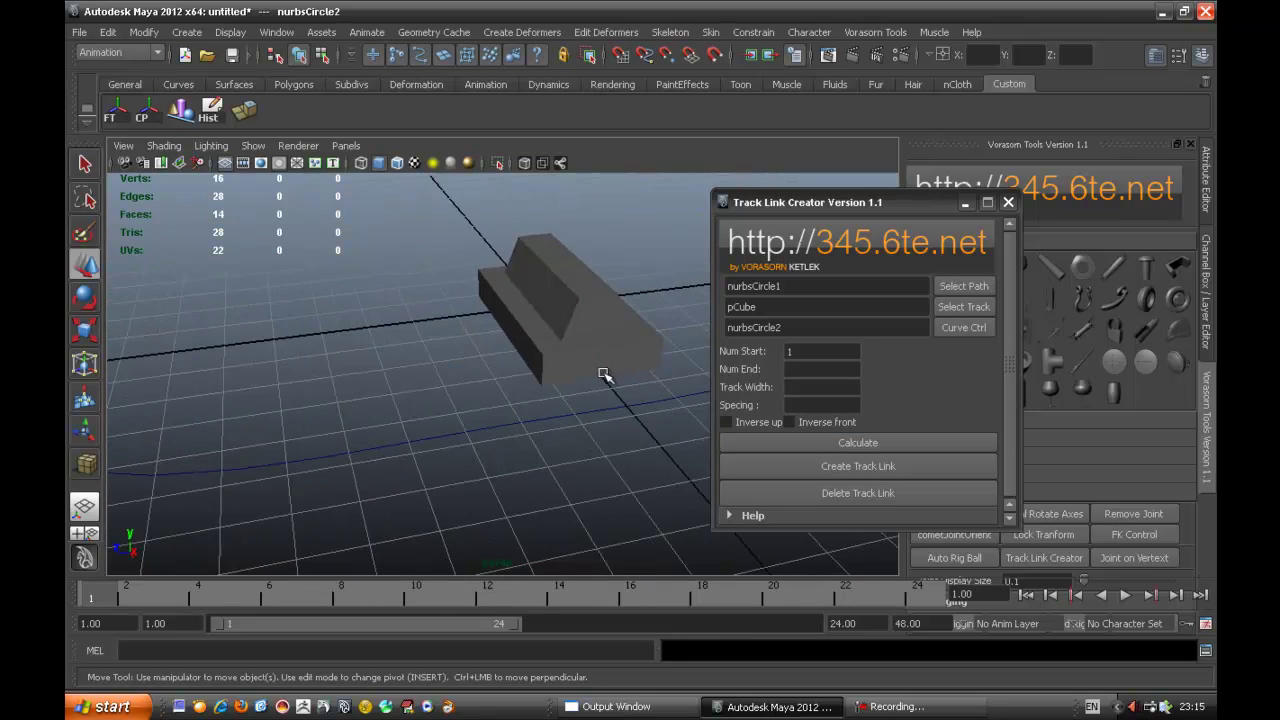
alt+middle_drag(596, 373, 531, 357)
scroll(531, 357, up, 2)
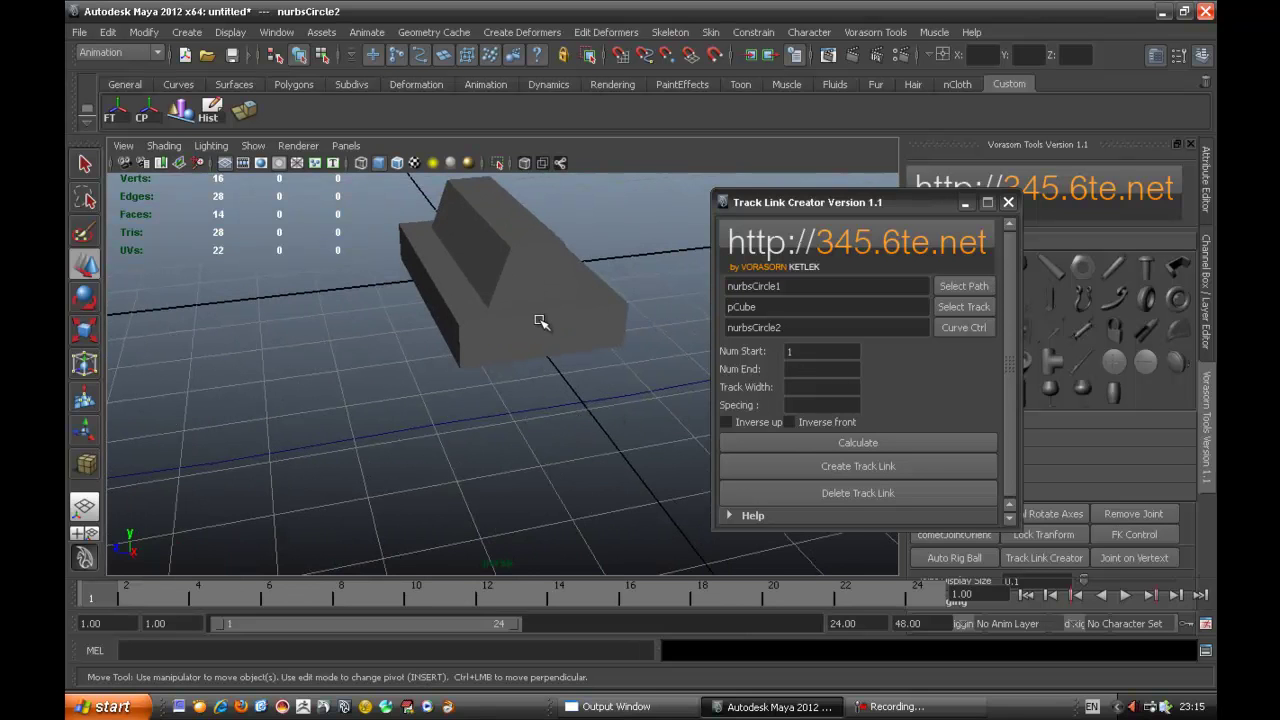
alt+drag(538, 322, 782, 424)
click(816, 387)
mouse_move(592, 371)
alt+mouse_down()
mouse_move(537, 369)
mouse_move(592, 374)
alt+mouse_up()
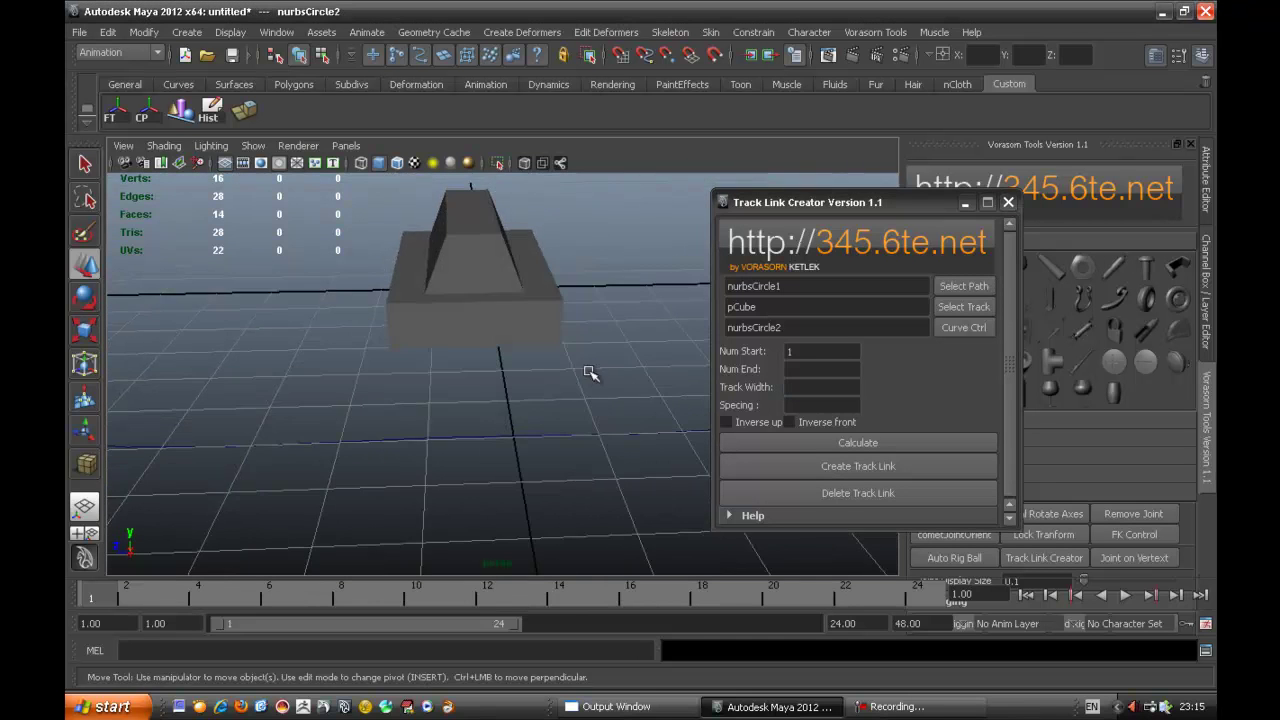
click(812, 388)
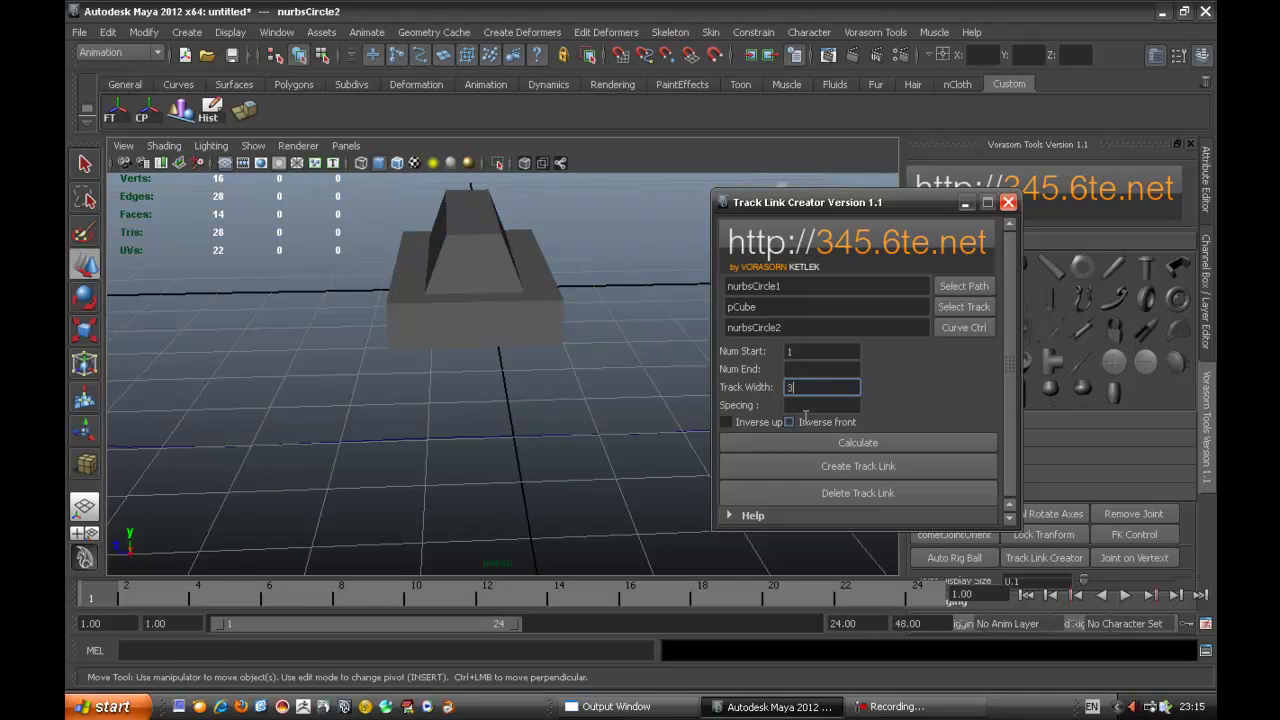
click(807, 402)
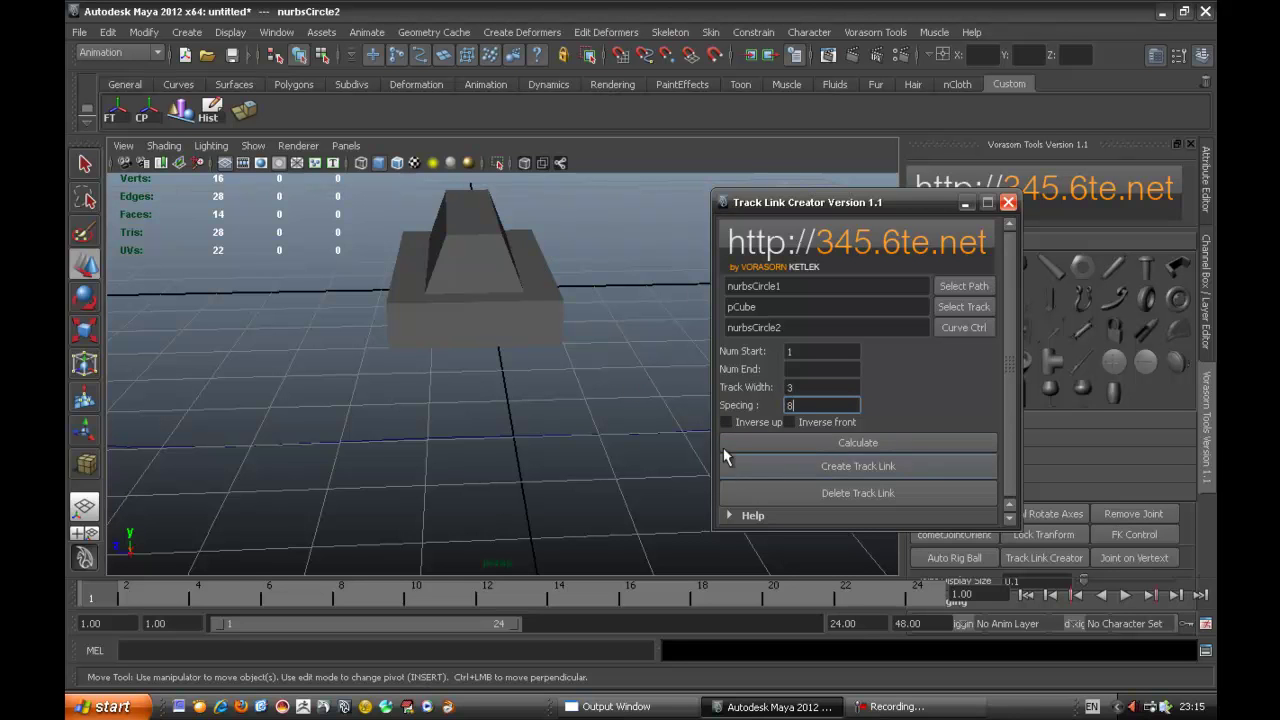
- Calculate the end number for the track links and try to create them along the path
alt+drag(608, 362, 551, 331)
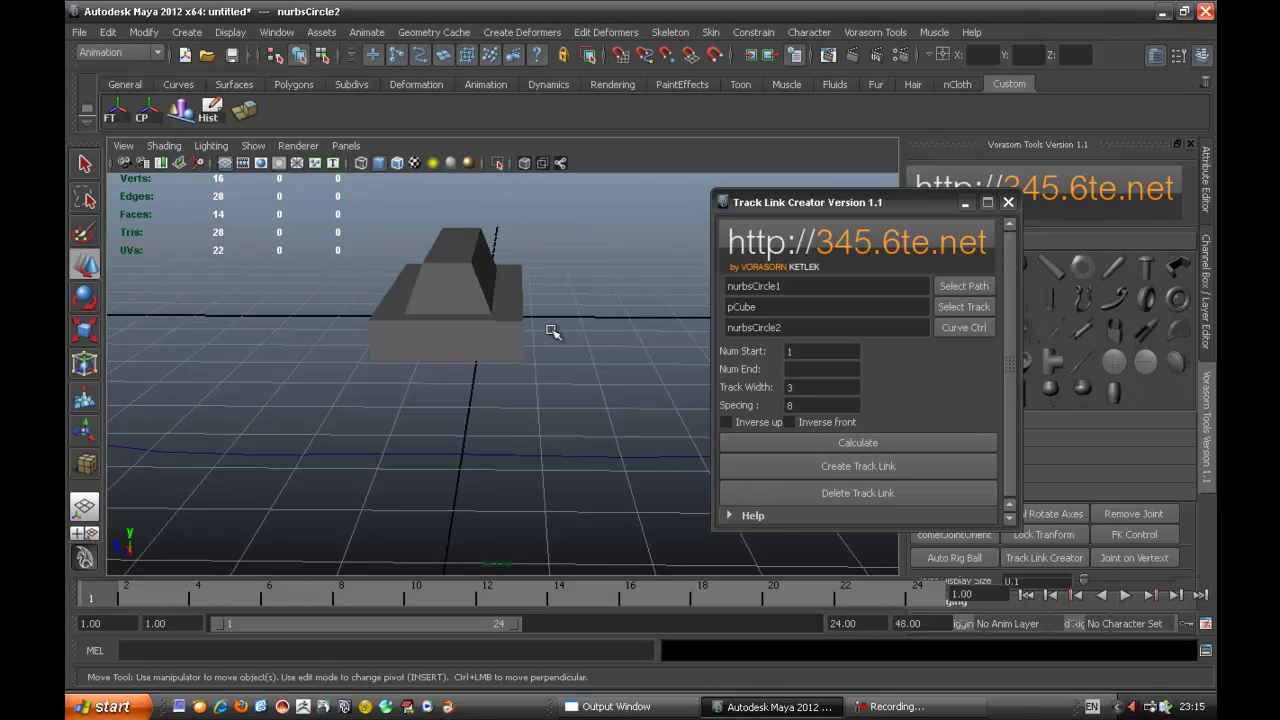
click(857, 441)
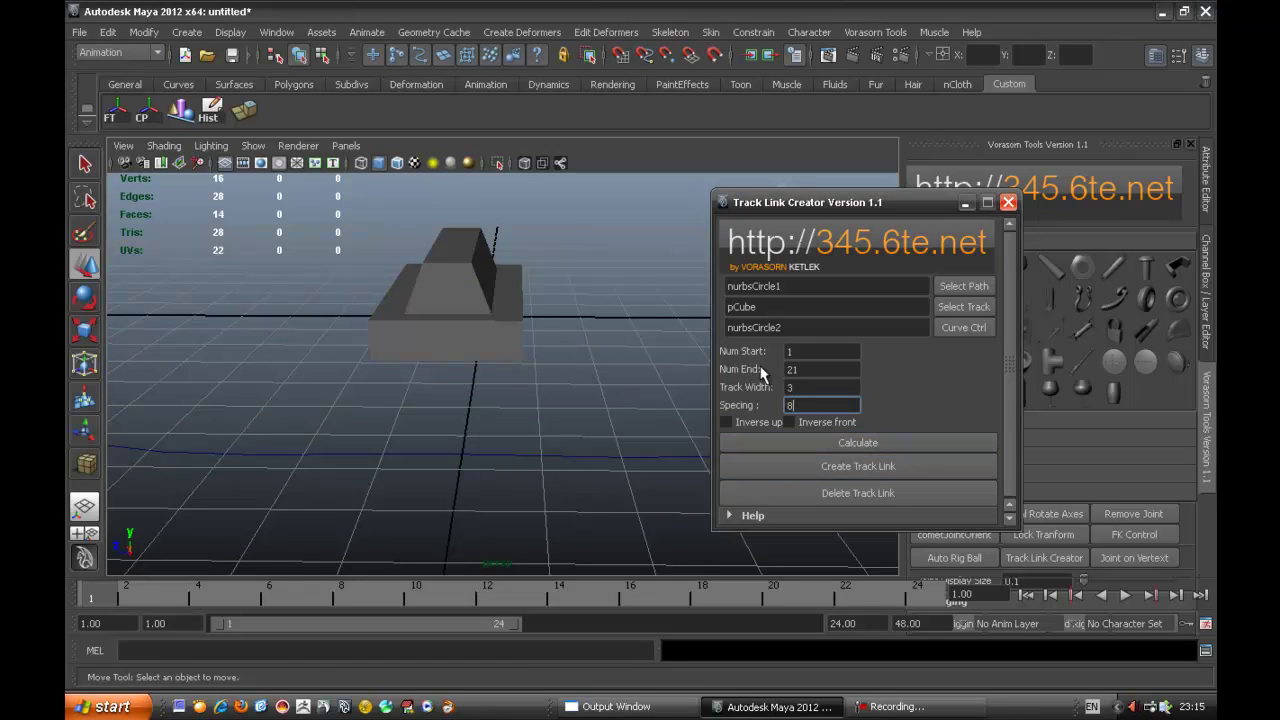
alt+drag(694, 368, 705, 429)
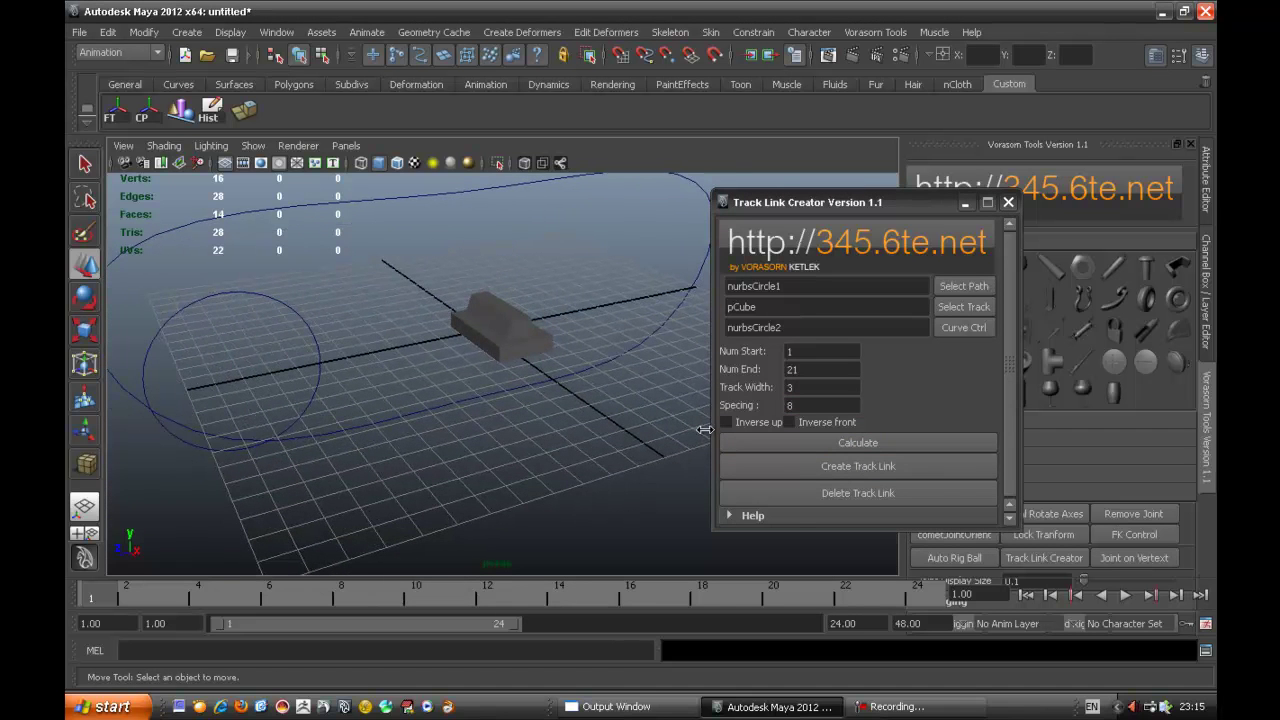
click(855, 467)
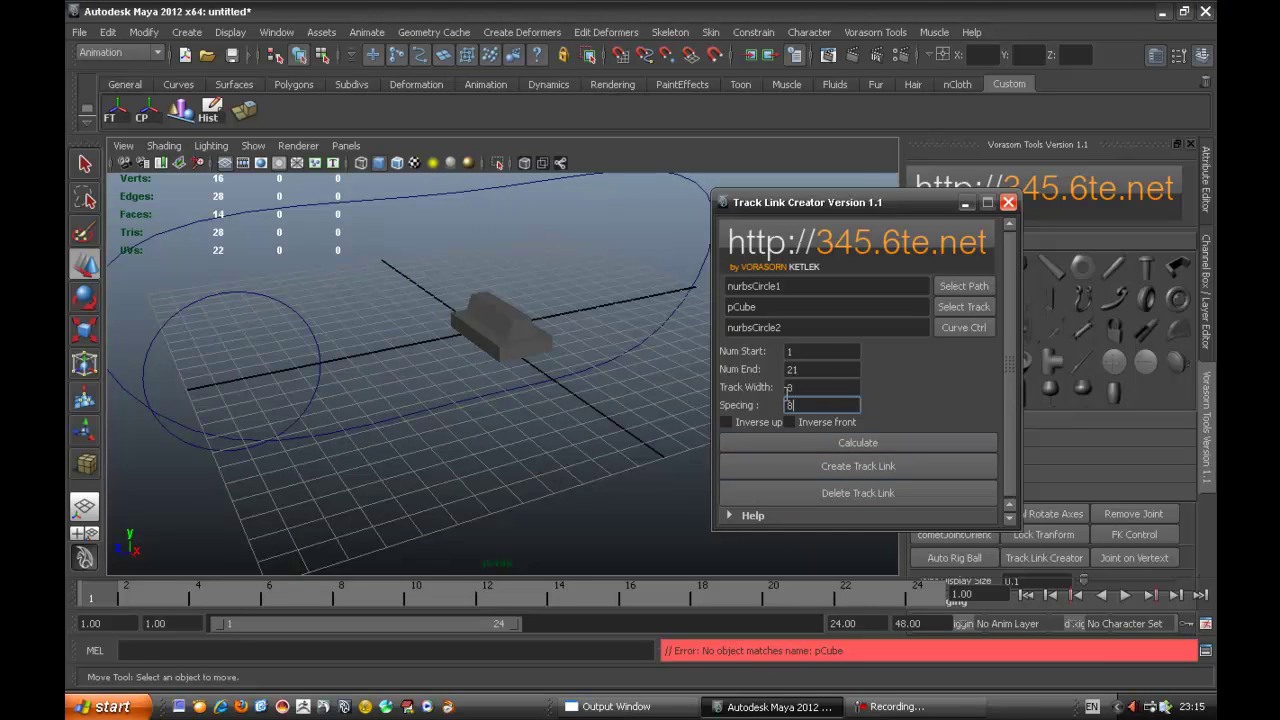
- Reassign the block pCube1 as the track object and deselect it in the scene
click(506, 340)
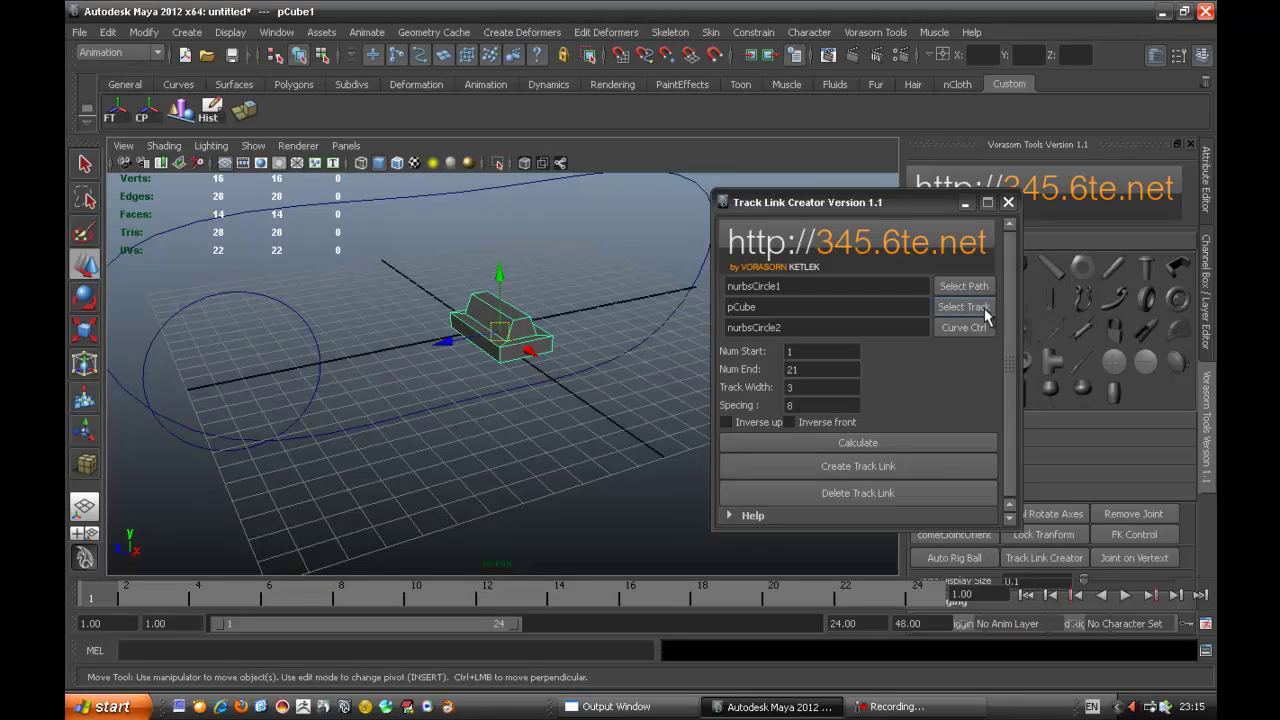
click(985, 315)
alt+drag(591, 360, 579, 370)
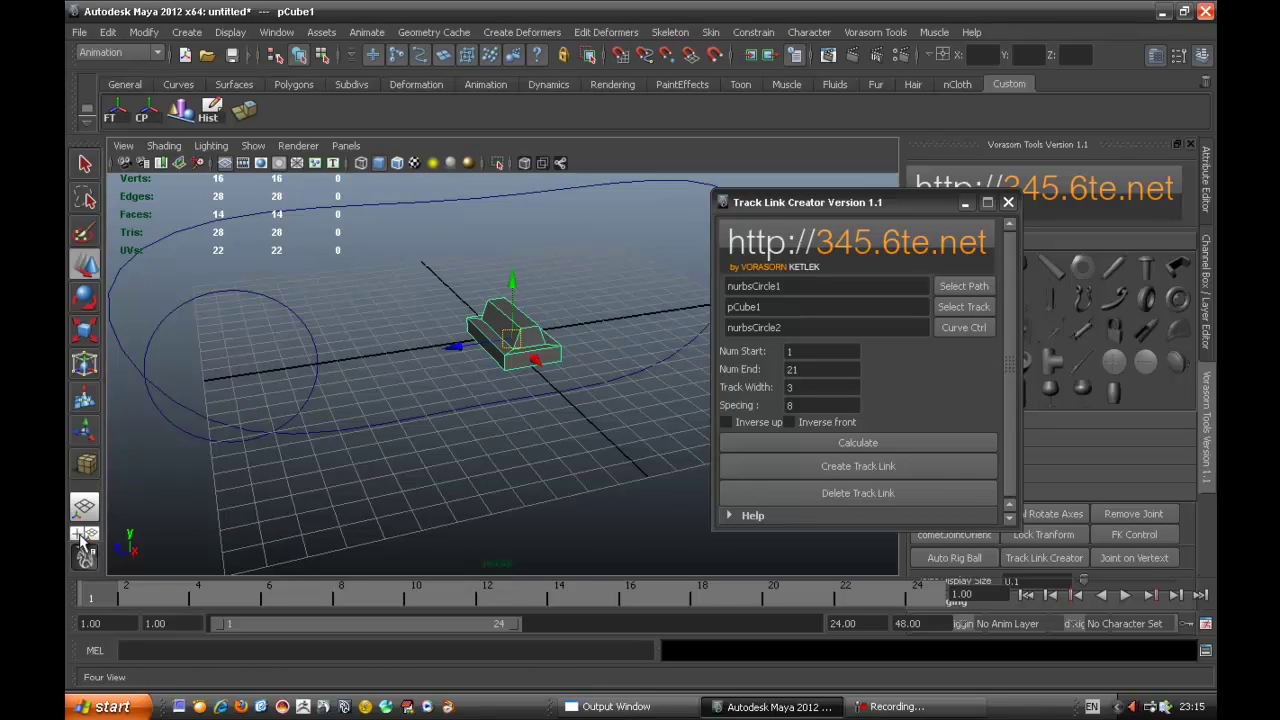
click(349, 386)
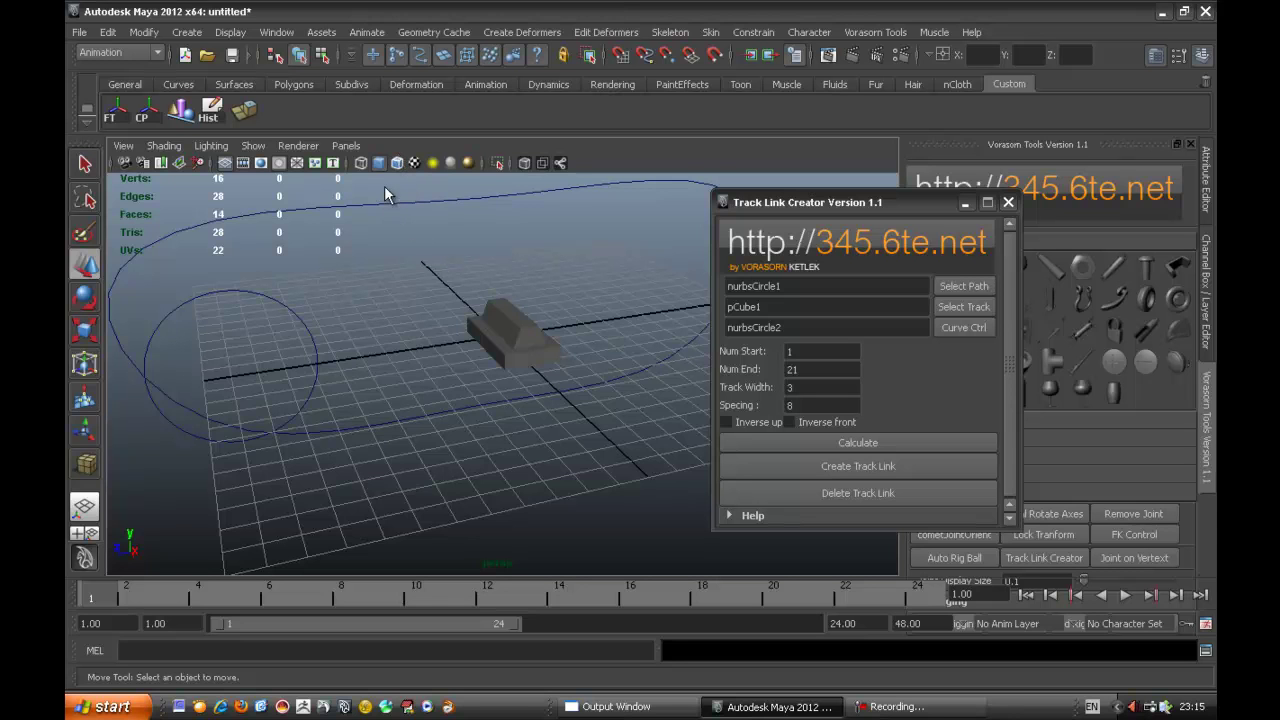
- Rename the block to poly_track in the Outliner and assign it as the track object
key(space)
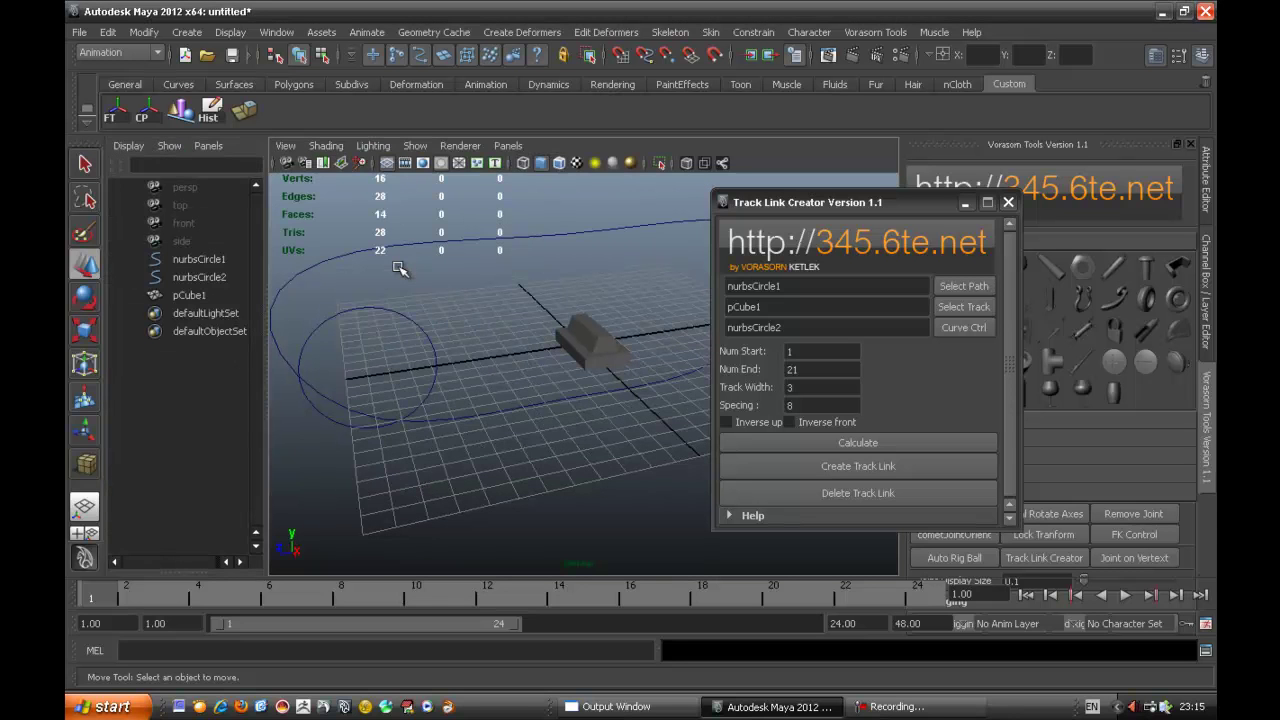
double_click(210, 296)
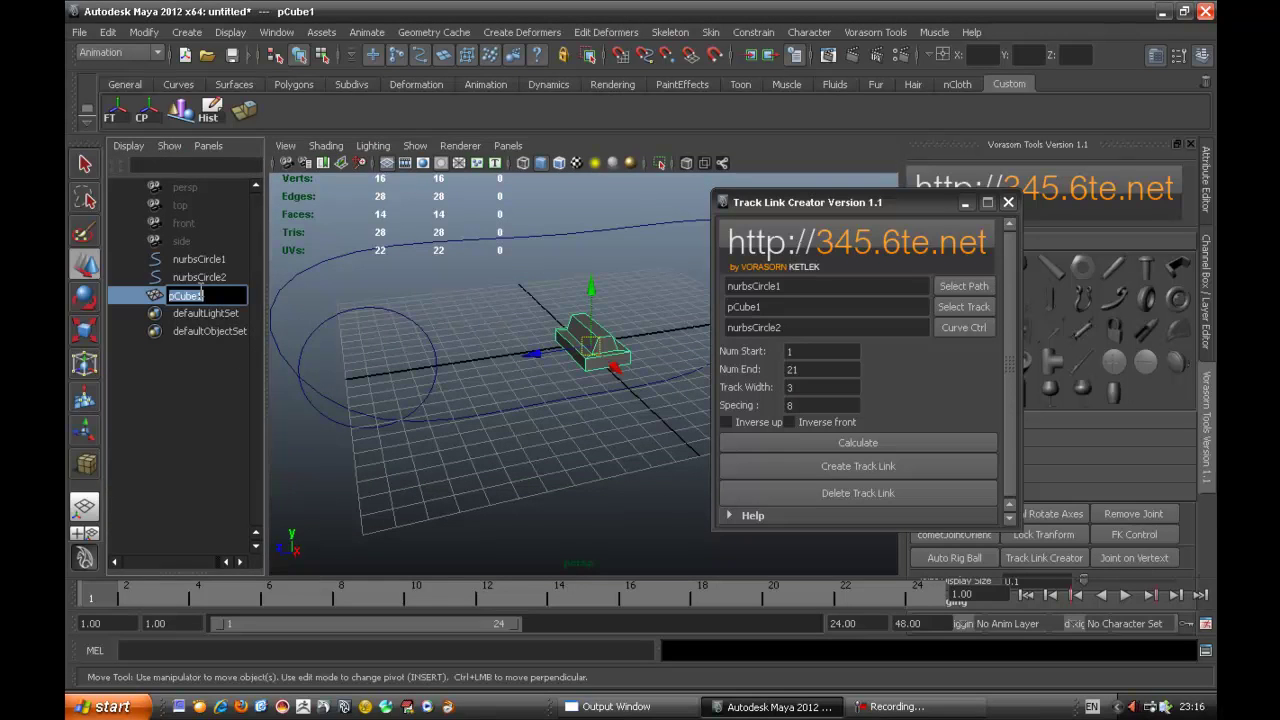
text(poll)
key(Return)
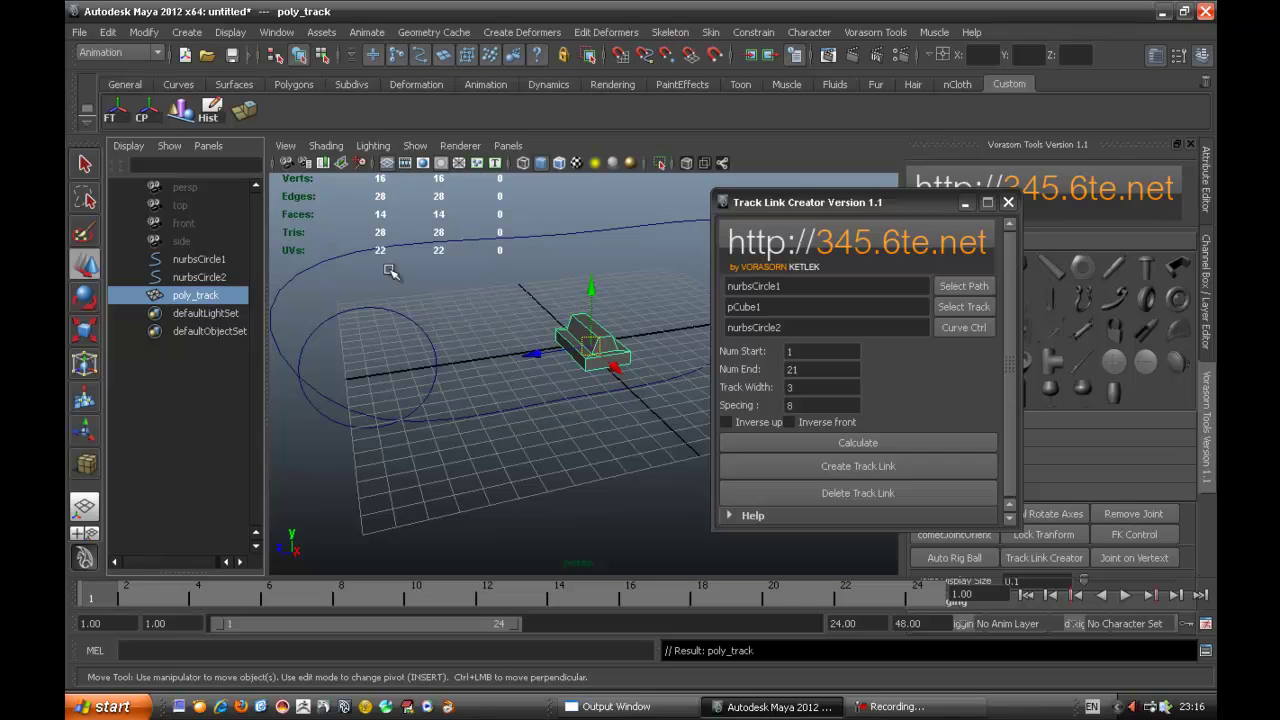
double_click(885, 304)
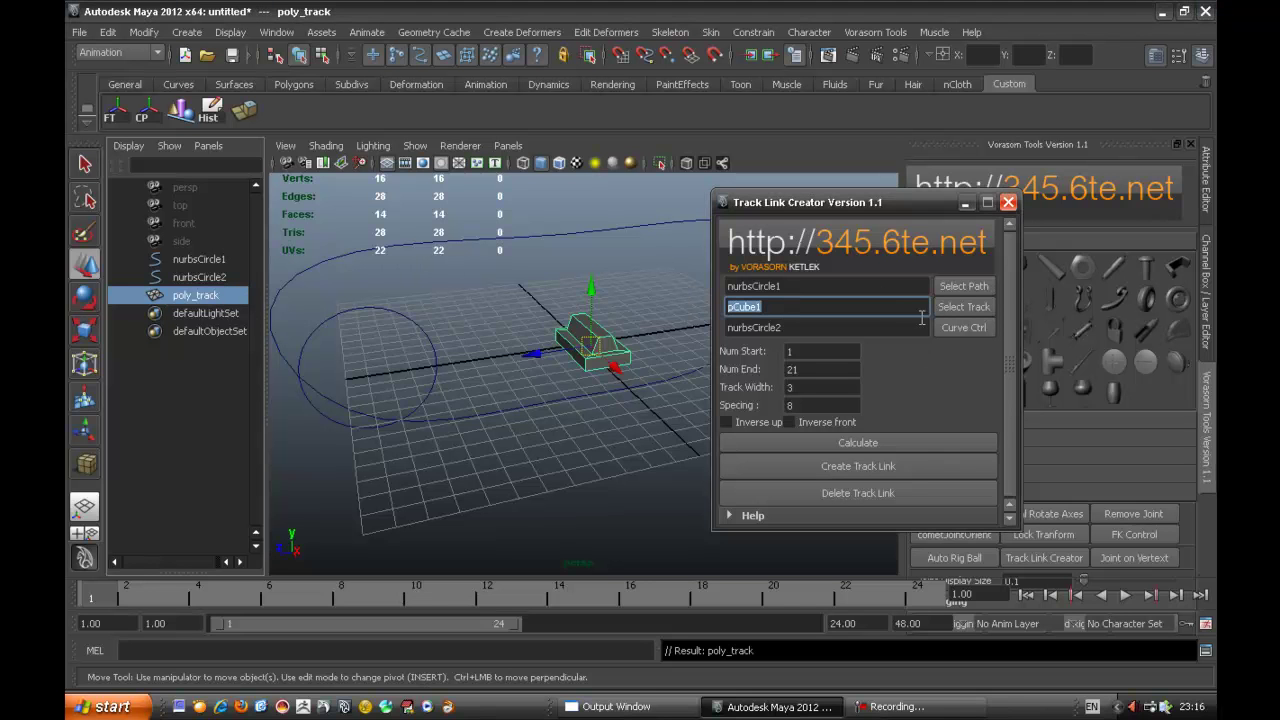
click(962, 307)
- Rename the large closed curve to crv_path and assign it as the path
alt+drag(529, 303, 668, 333)
alt+middle_drag(668, 334, 676, 329)
click(605, 272)
click(203, 258)
double_click(203, 260)
text(cr)
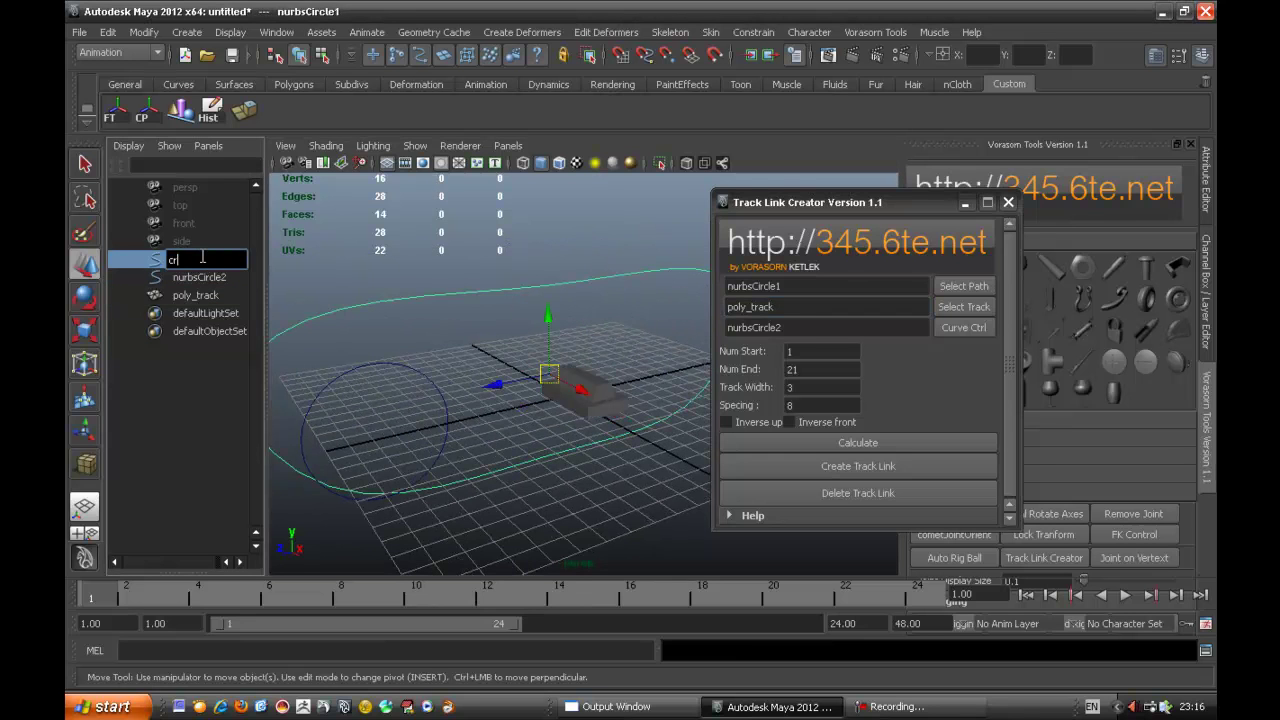
text(v_path)
key(Return)
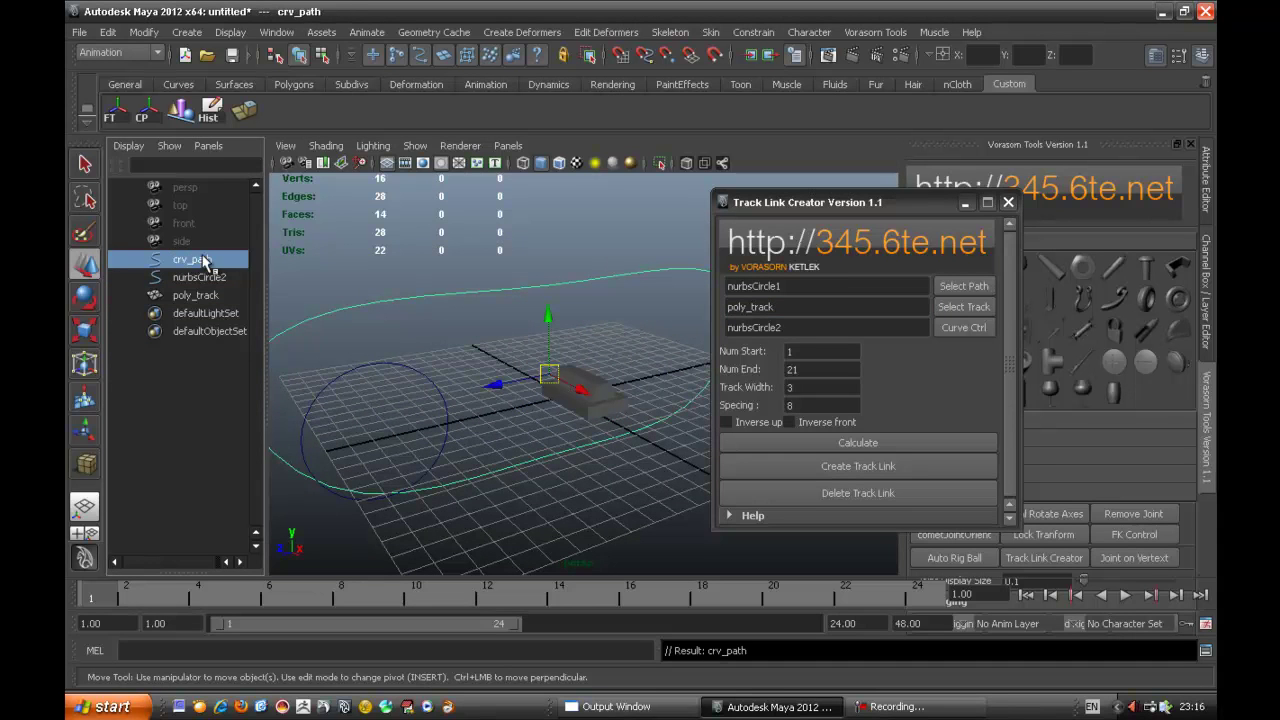
click(962, 289)
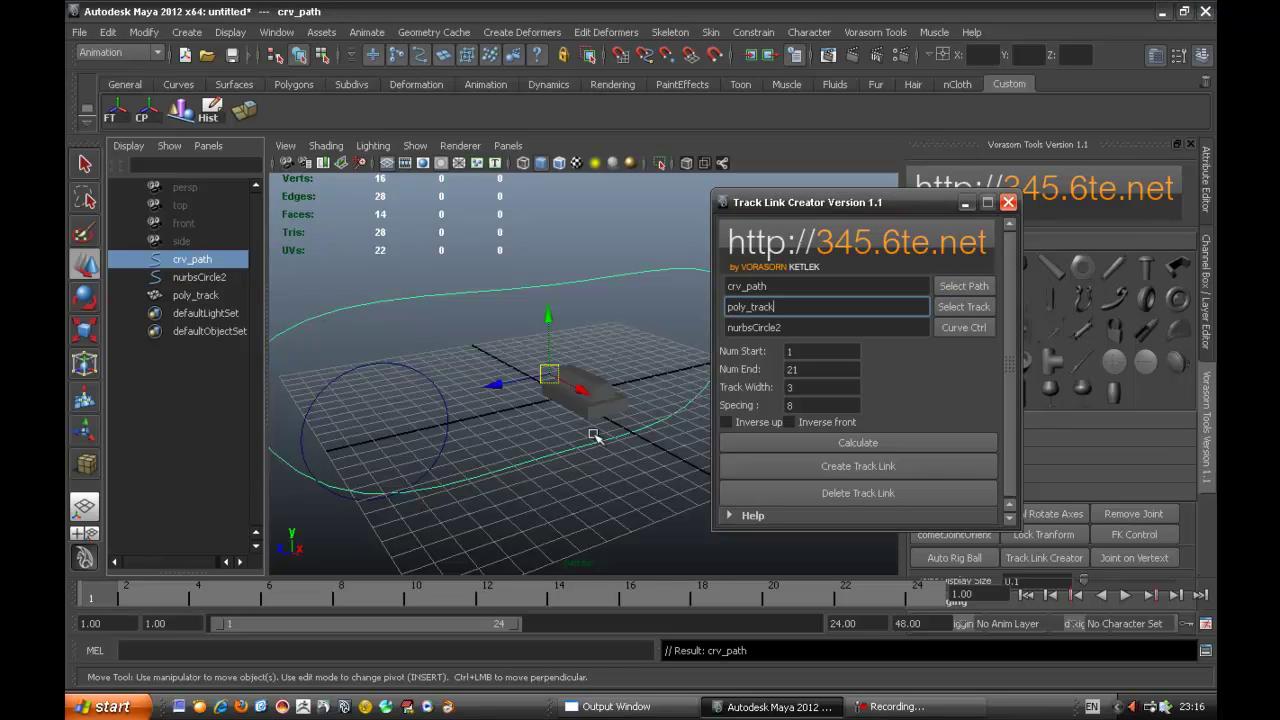
- Rename the small circle to crv_control and assign it as the control curve
click(442, 418)
double_click(204, 277)
text(cr)
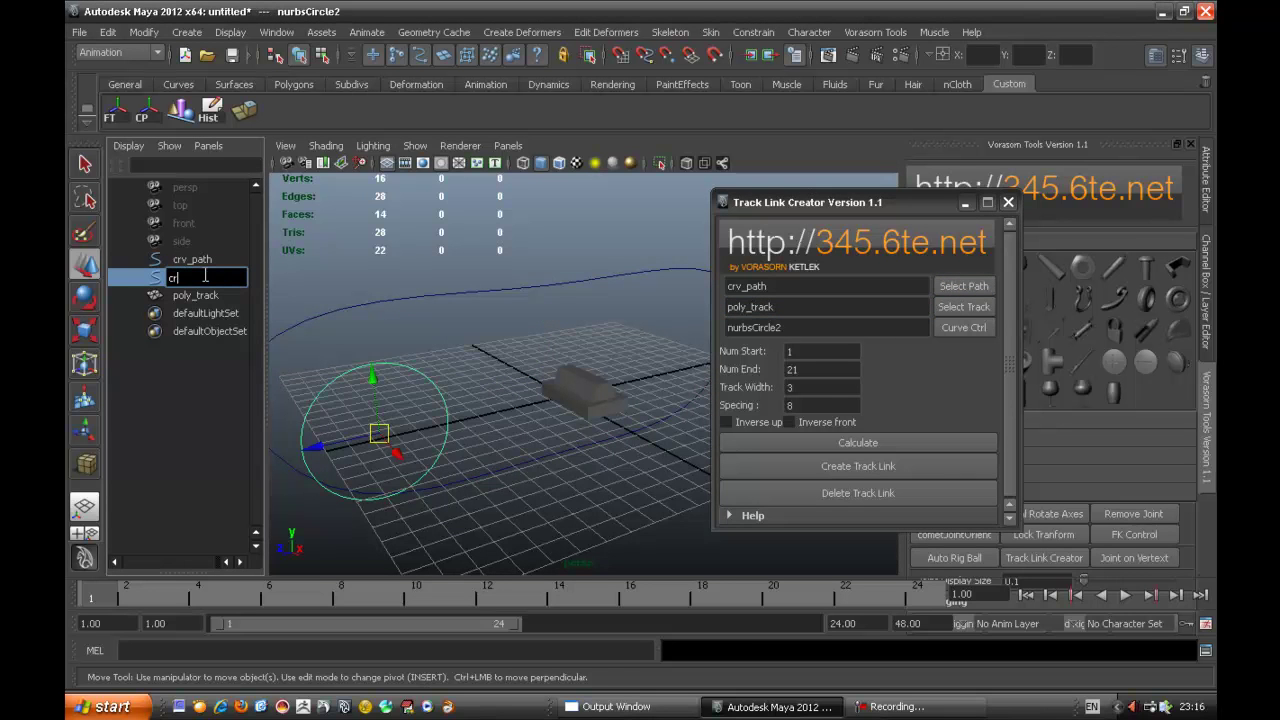
text(v_control)
key(Return)
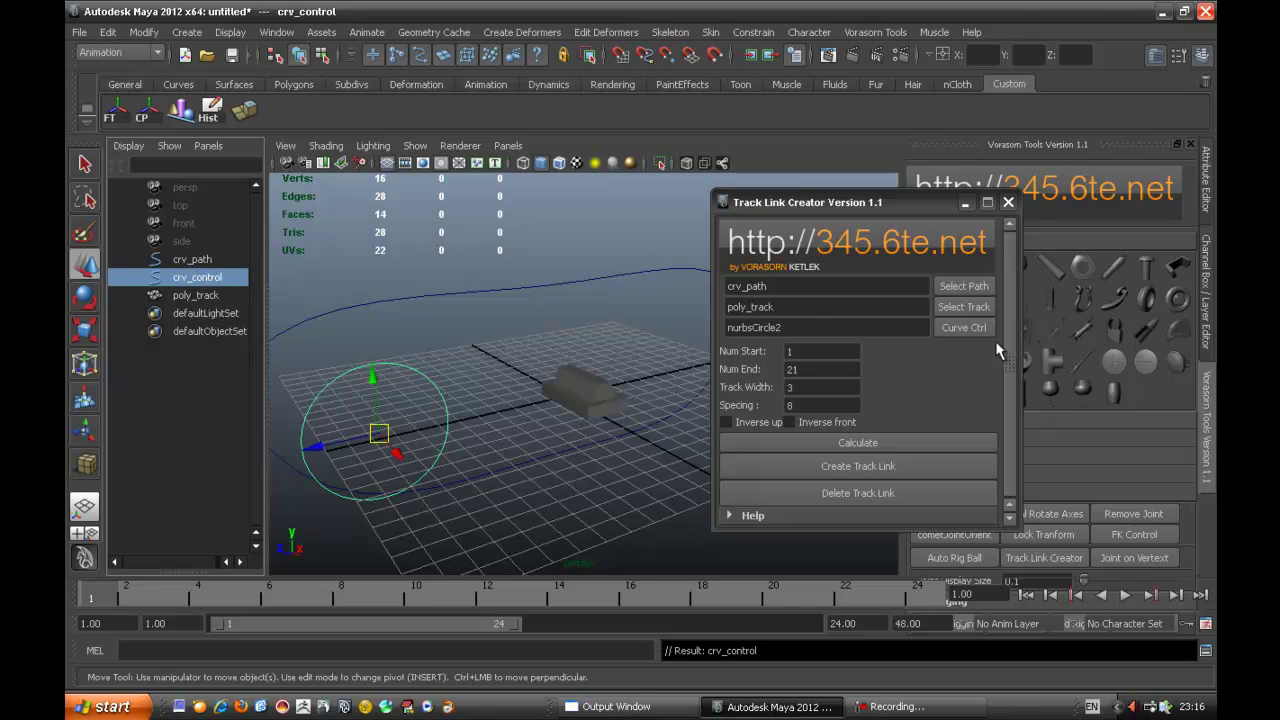
click(963, 327)
- Move the Track Link Creator window clear of the model and create the track links
alt+drag(617, 352, 768, 330)
drag(866, 207, 991, 177)
alt+drag(757, 312, 769, 283)
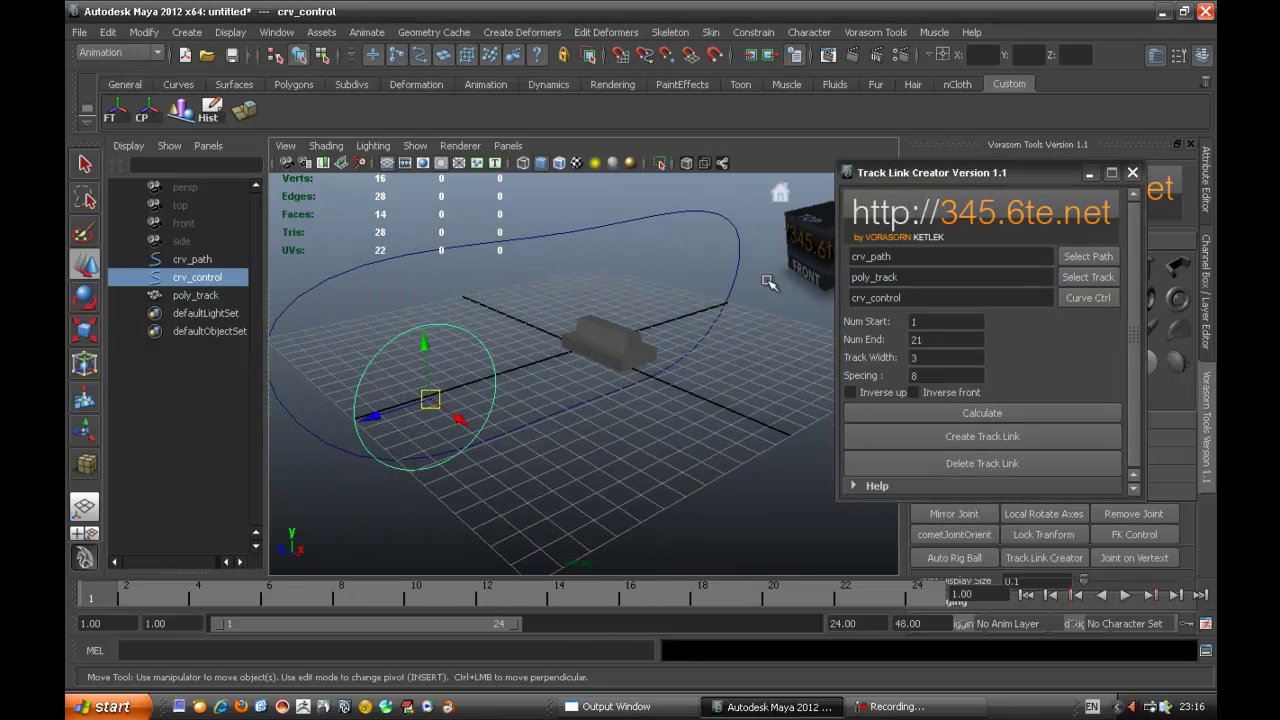
click(979, 436)
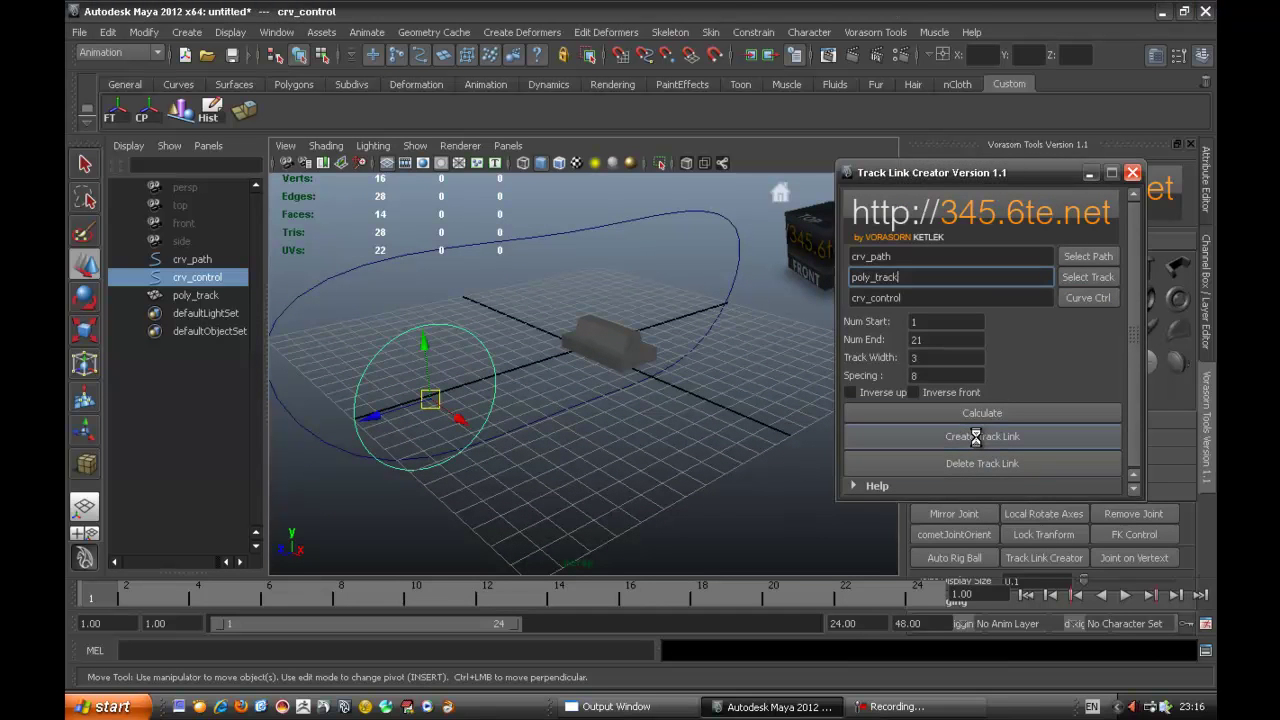
- Check how far the generated links run along the path and delete them with the Track Link Creator
alt+drag(641, 428, 714, 398)
alt+middle_drag(714, 398, 731, 377)
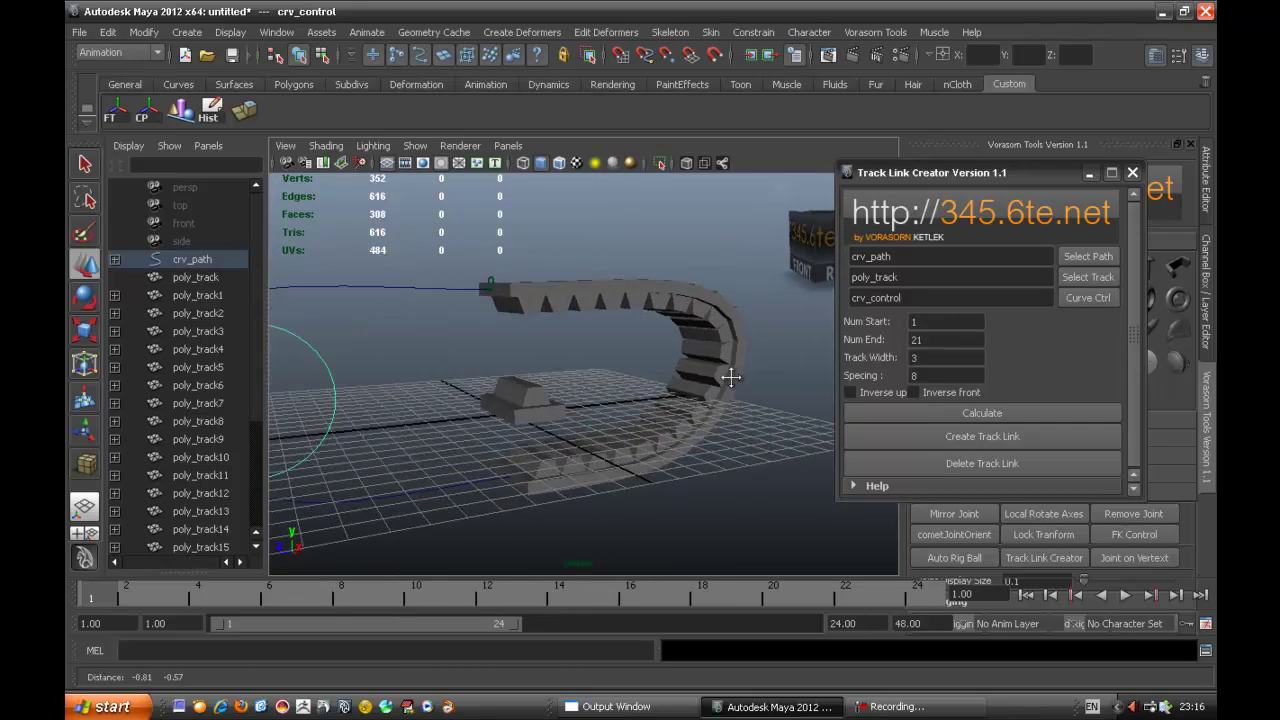
click(954, 462)
alt+drag(771, 389, 692, 398)
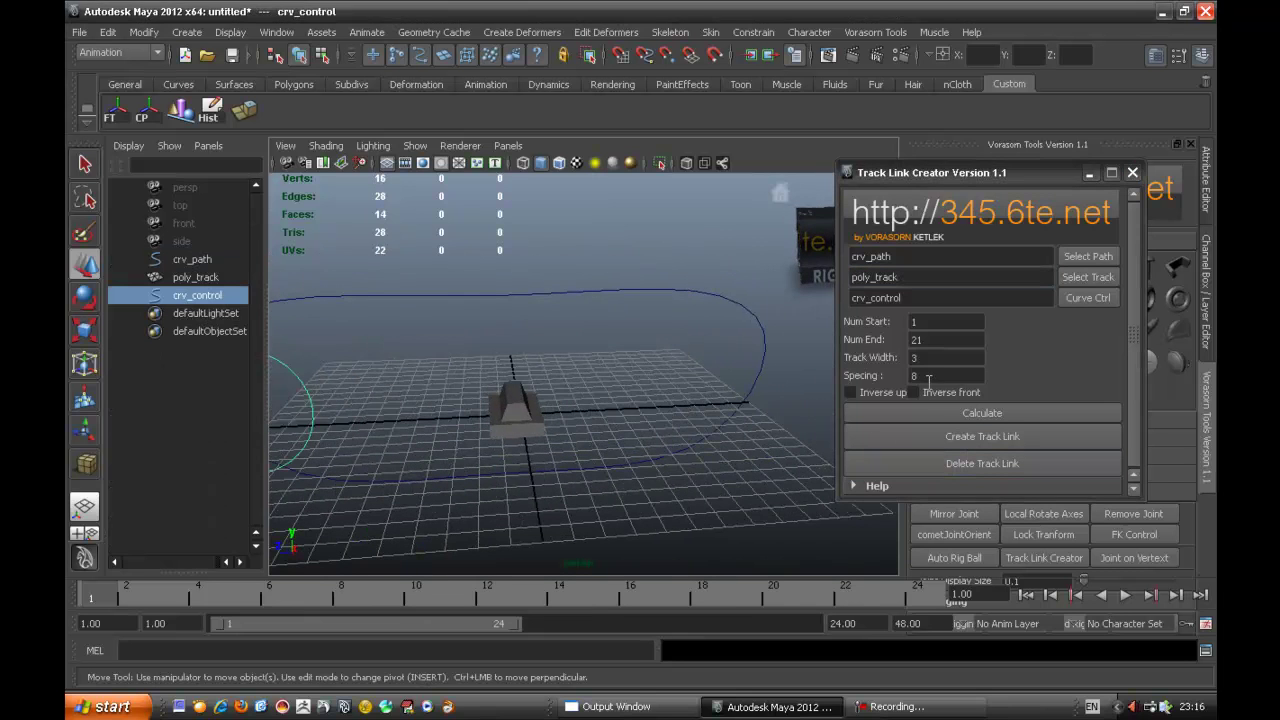
- Set Num End to 50 and create the track links along crv_path
drag(935, 343, 903, 341)
alt+drag(714, 357, 880, 383)
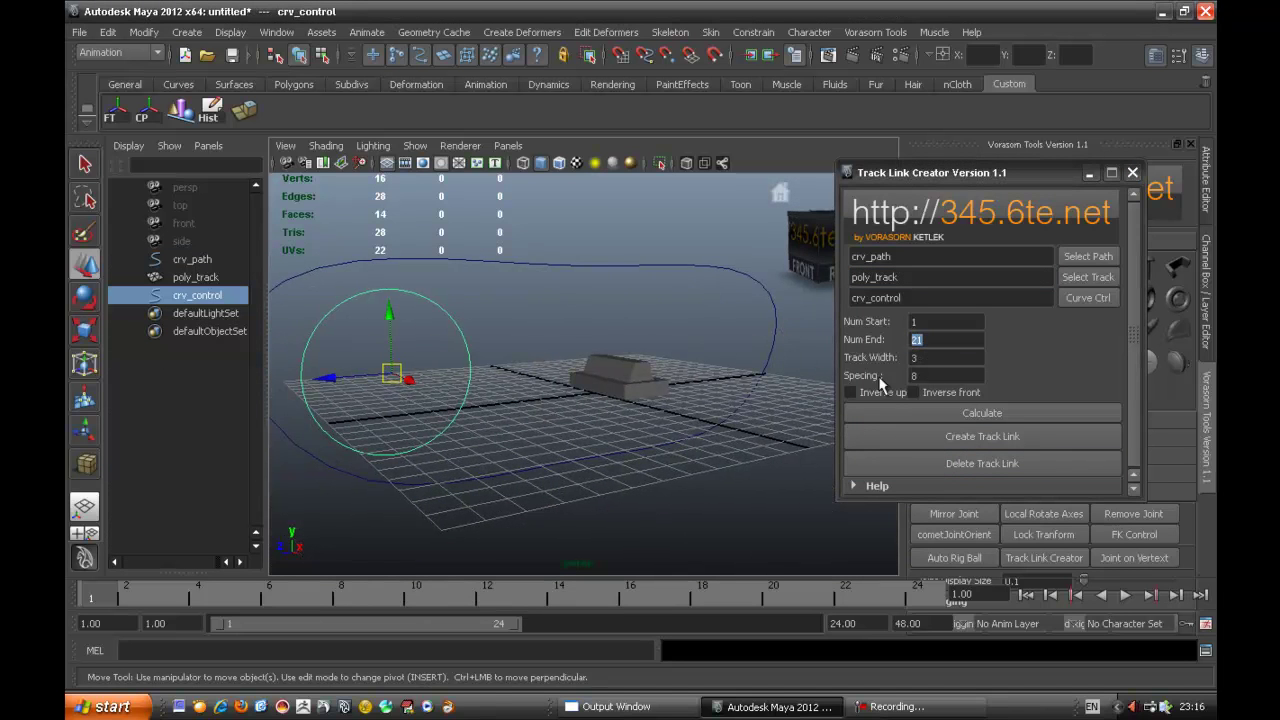
click(942, 340)
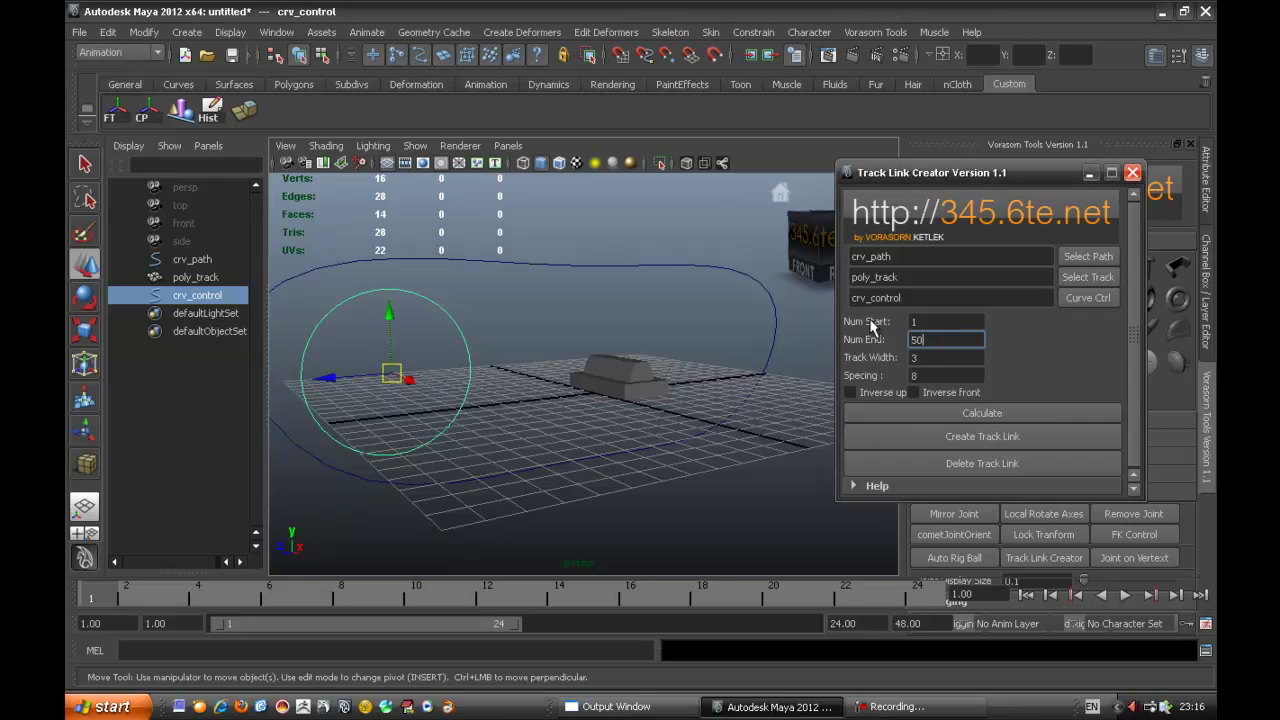
click(973, 435)
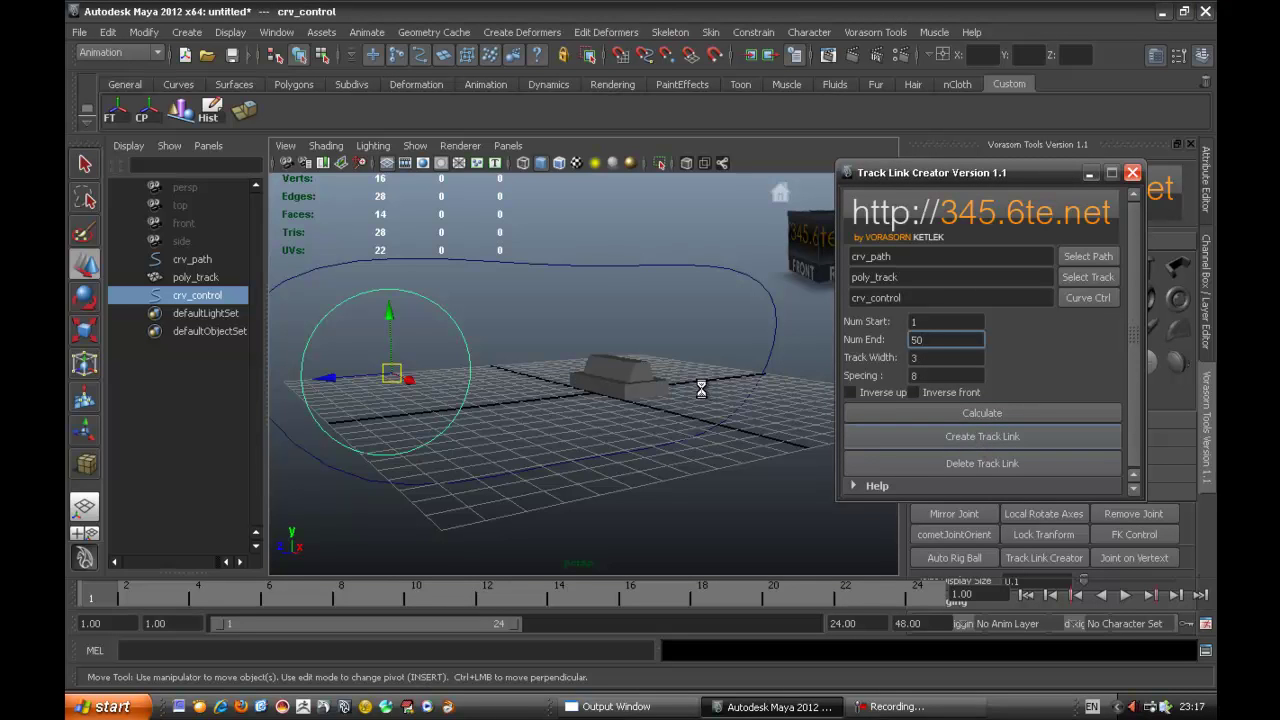
alt+drag(683, 390, 560, 410)
key(w)
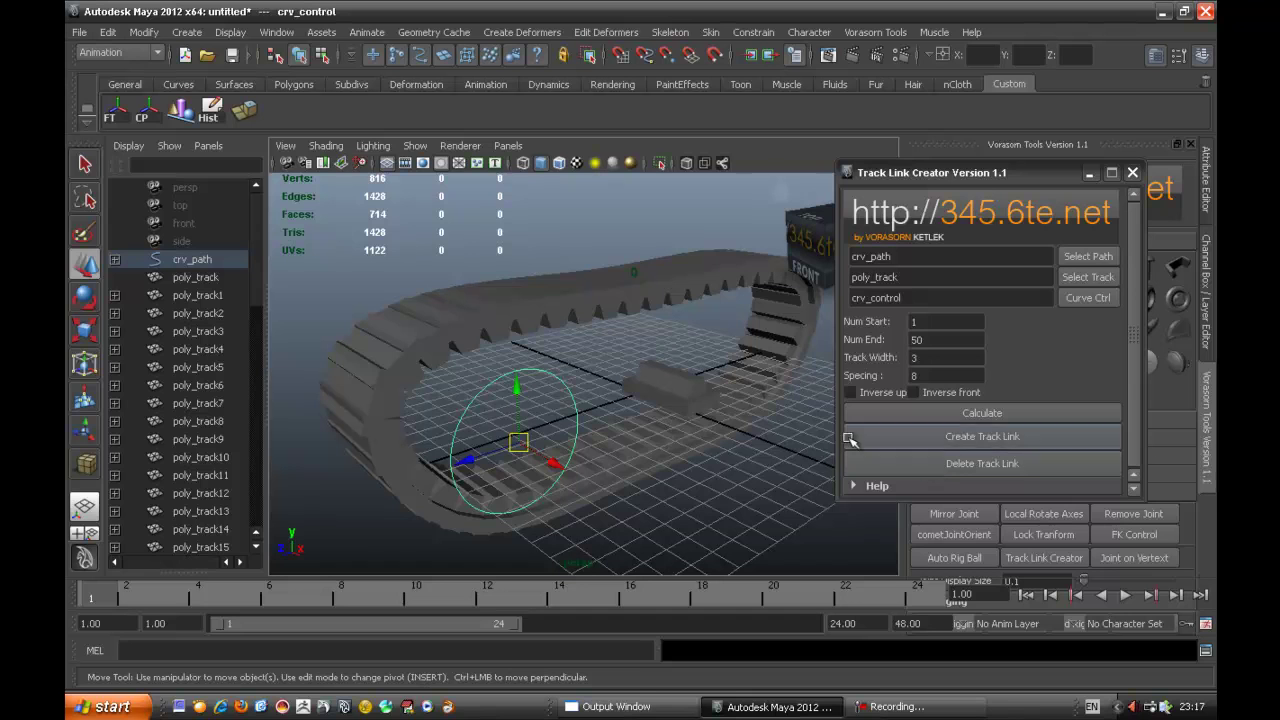
- Delete the 50-link track and create new track links with Num End 35 and Spacing 15
click(978, 463)
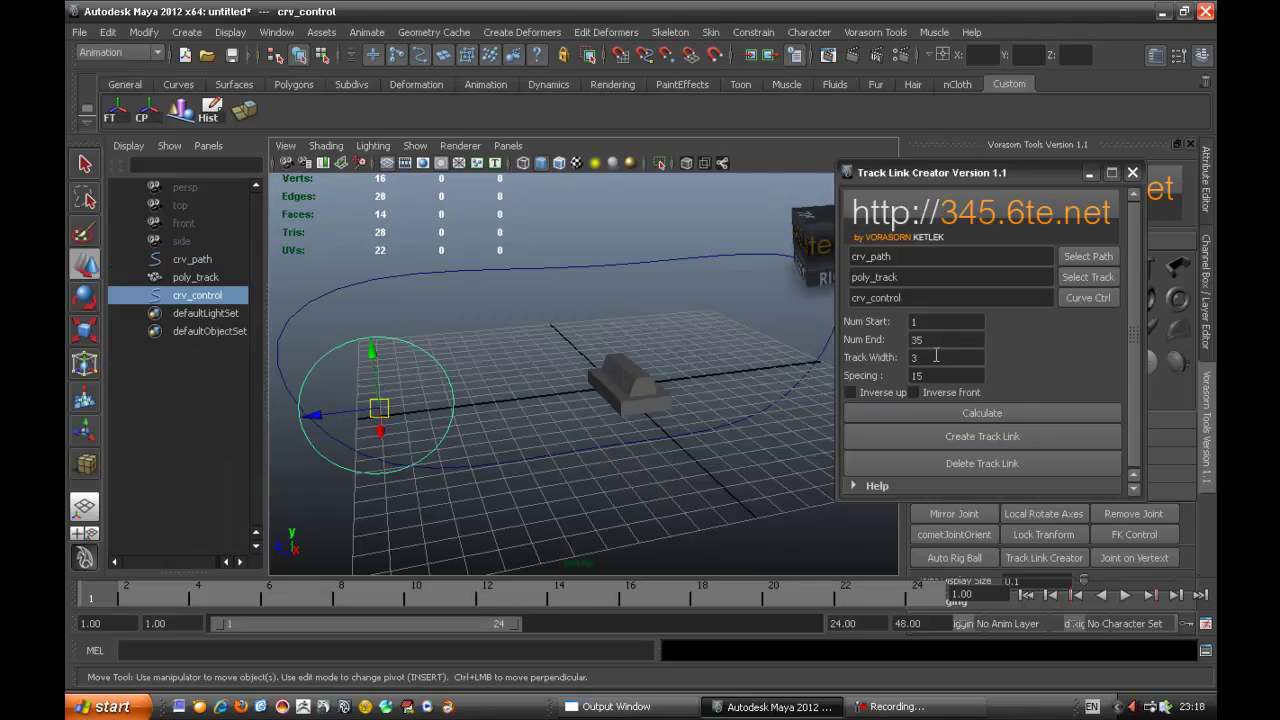
double_click(915, 340)
click(932, 374)
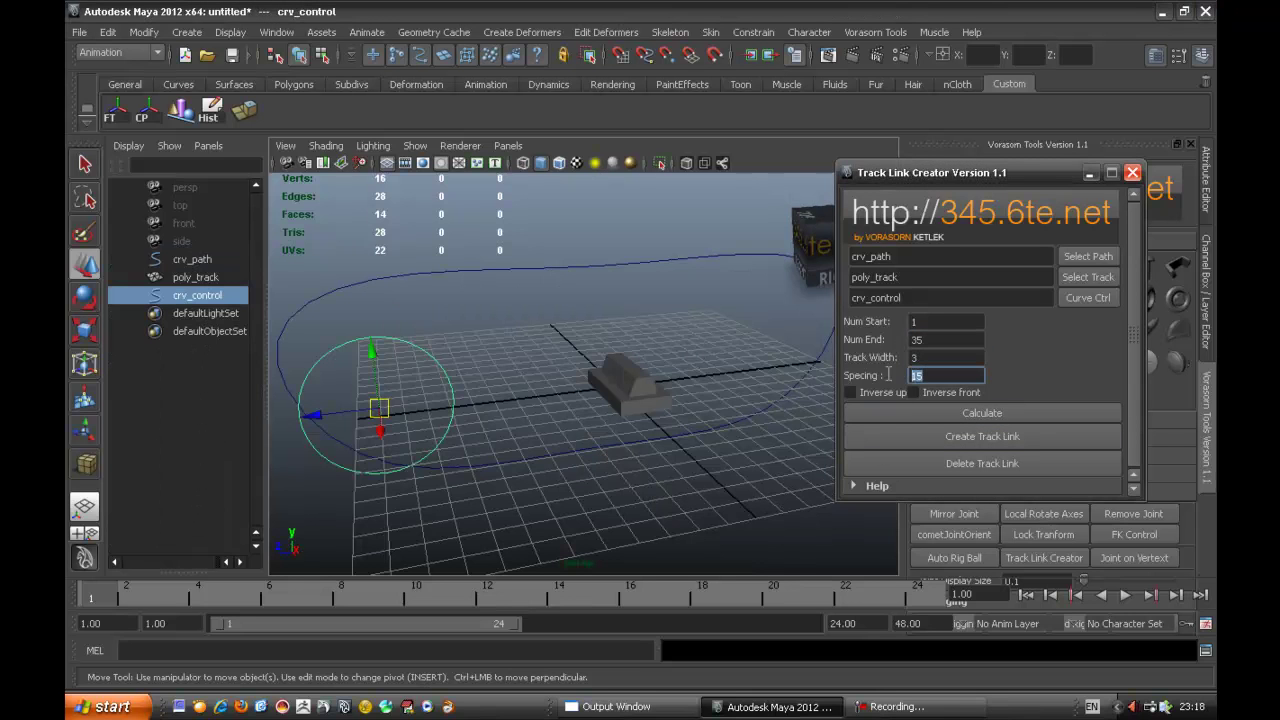
click(937, 341)
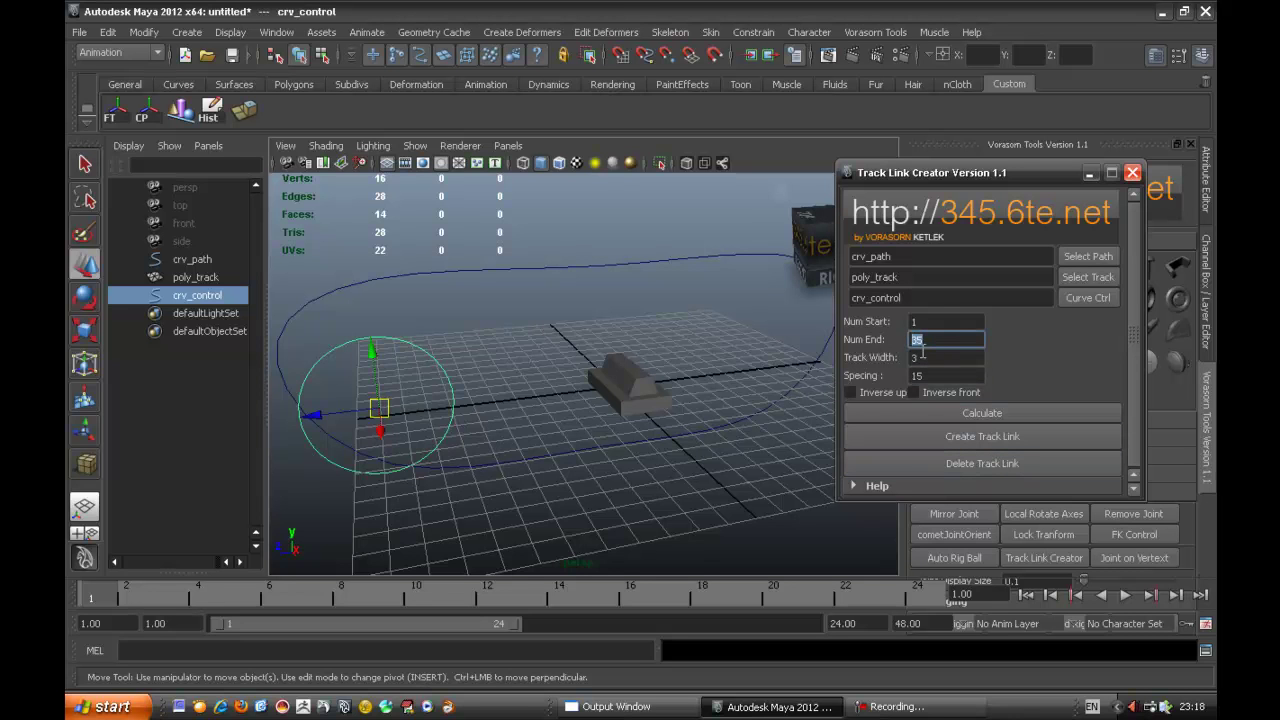
click(955, 438)
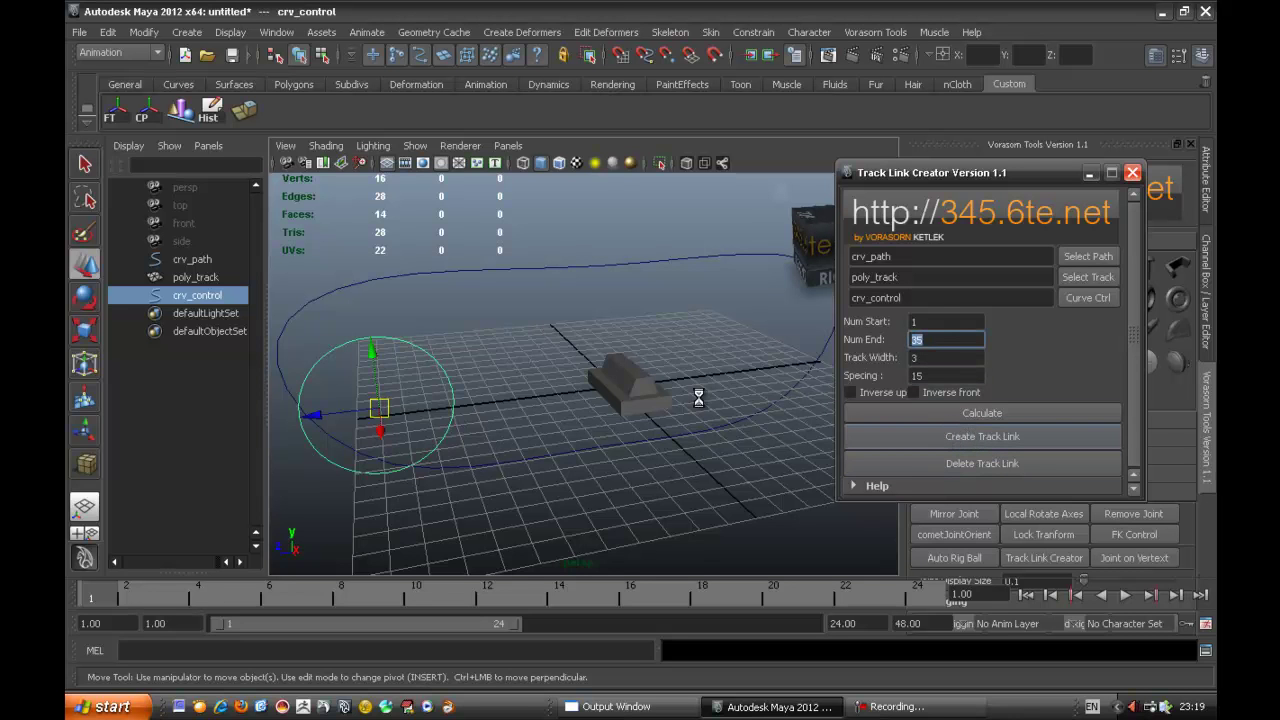
alt+drag(651, 391, 600, 318)
click(634, 370)
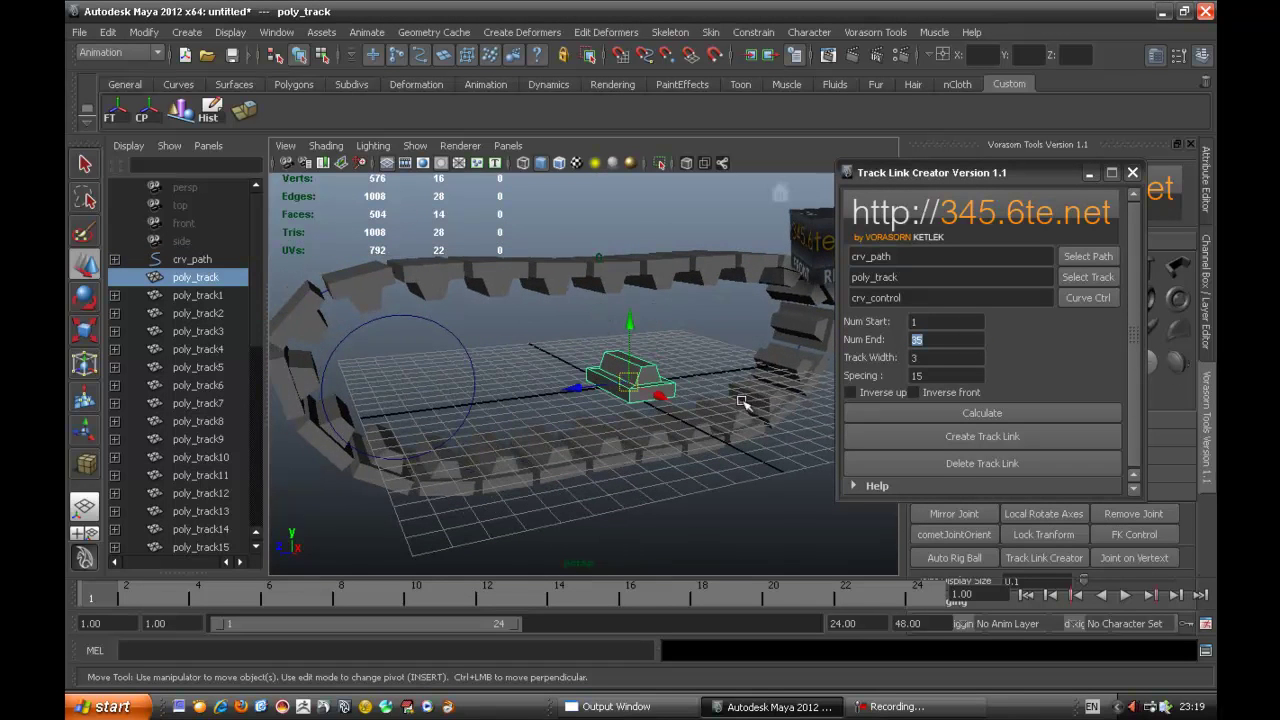
- Delete the track links and recreate them with Inverse up enabled
click(950, 462)
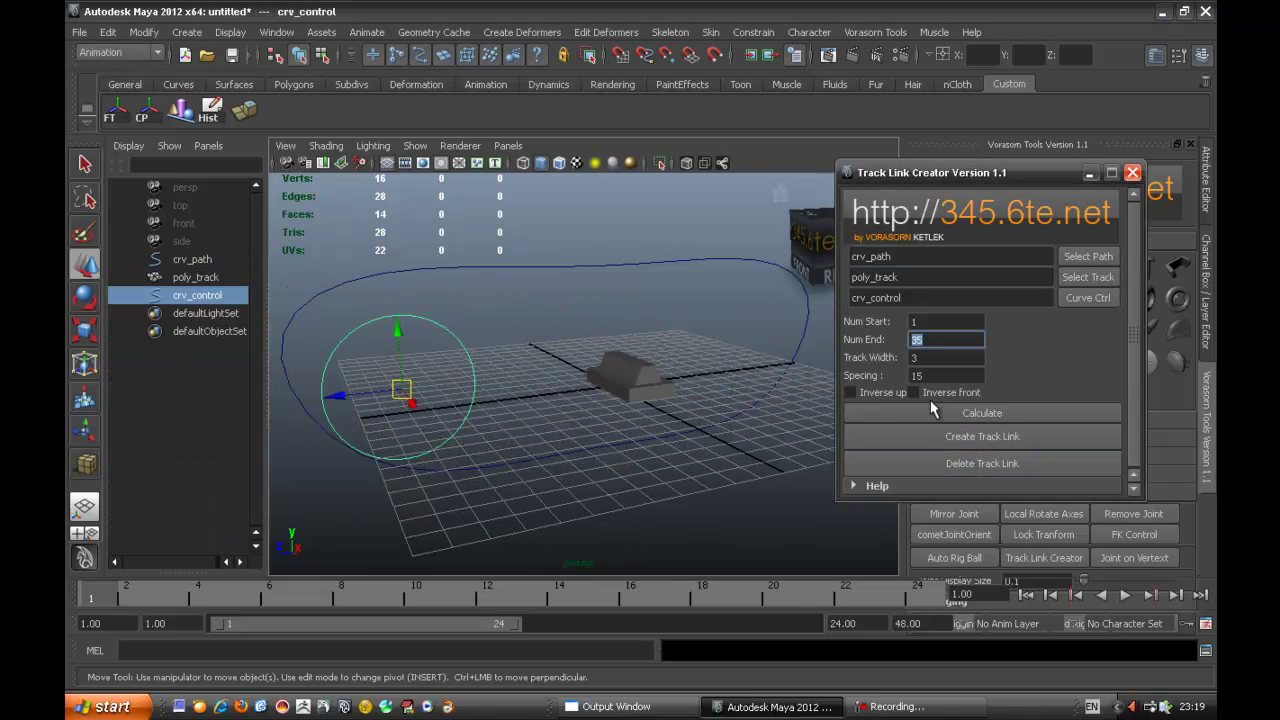
click(862, 392)
mouse_move(718, 403)
alt+mouse_down()
mouse_move(826, 428)
mouse_move(740, 401)
alt+mouse_up()
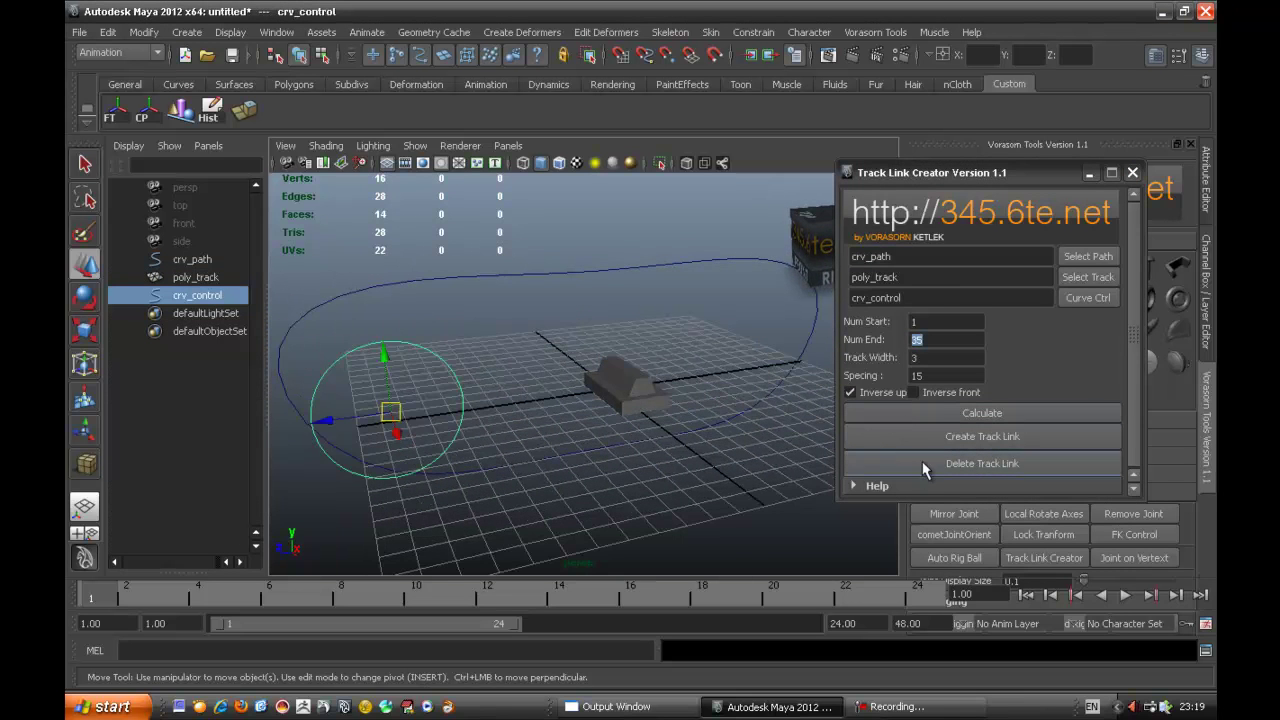
click(939, 441)
alt+drag(682, 381, 760, 374)
alt+drag(657, 303, 586, 366)
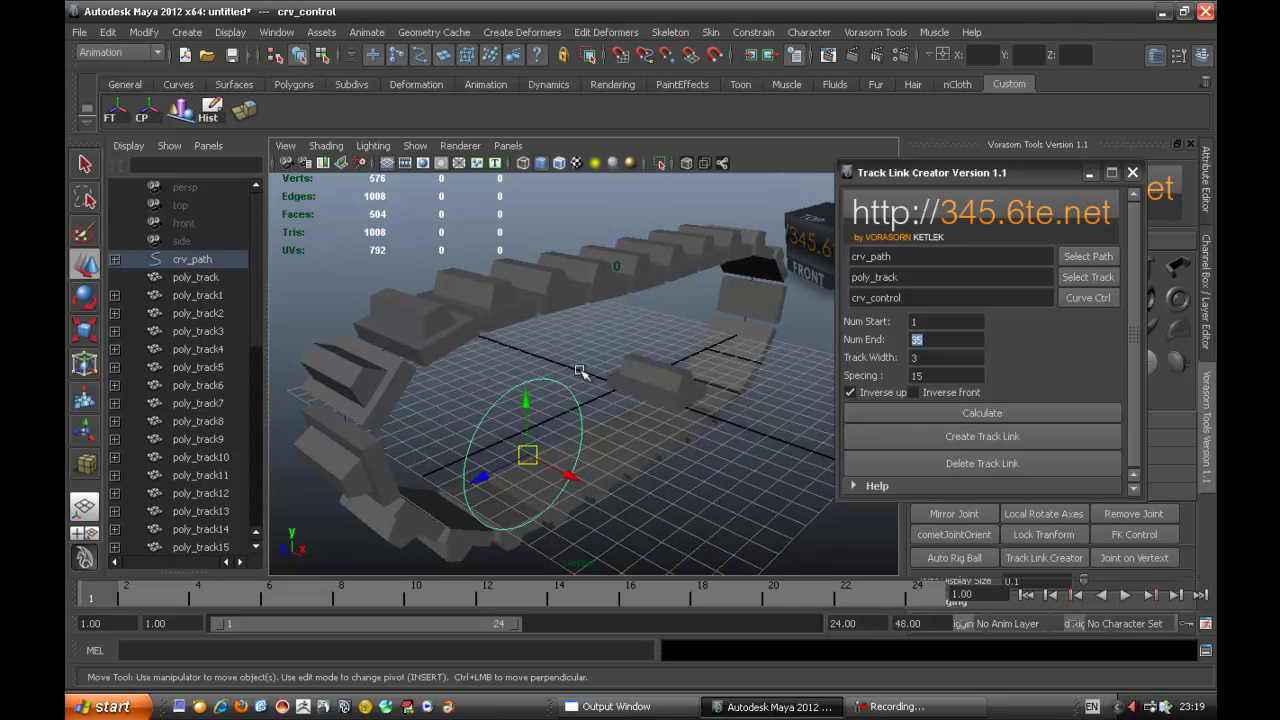
- Select crv_control and try rotating it to drive the links along the path
click(592, 352)
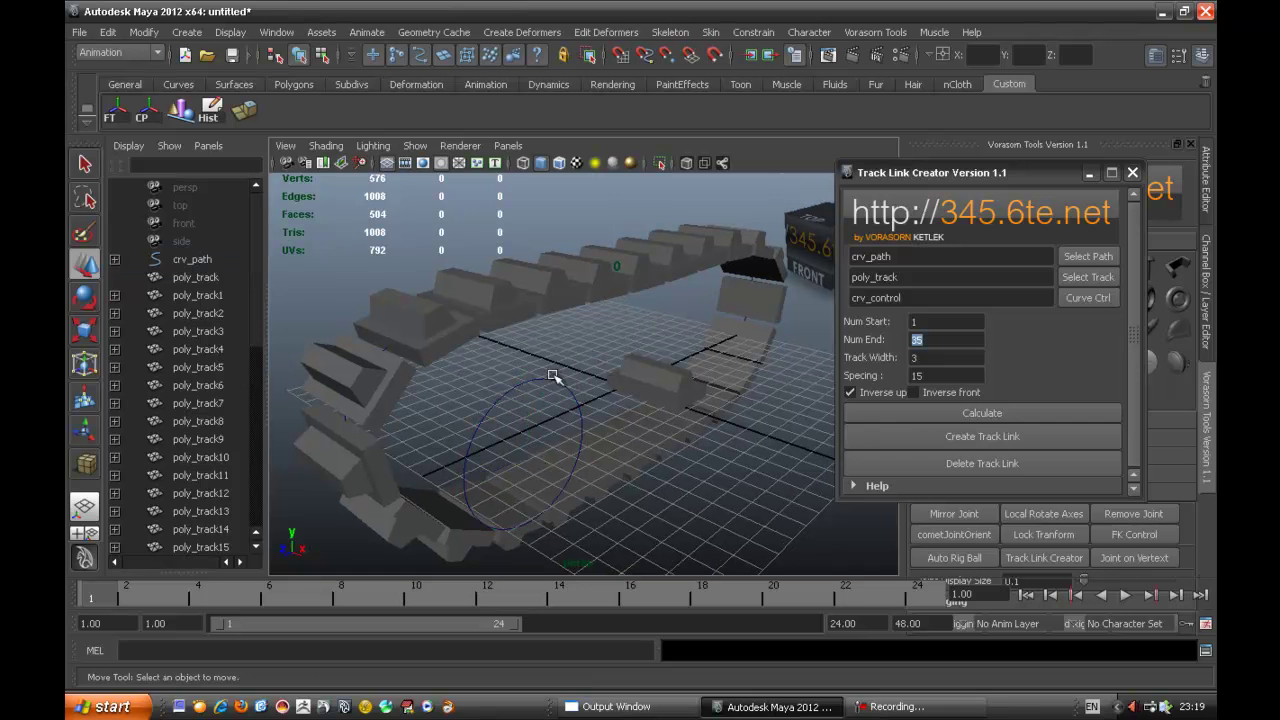
click(553, 388)
key(e)
alt+middle_drag(557, 432, 609, 354)
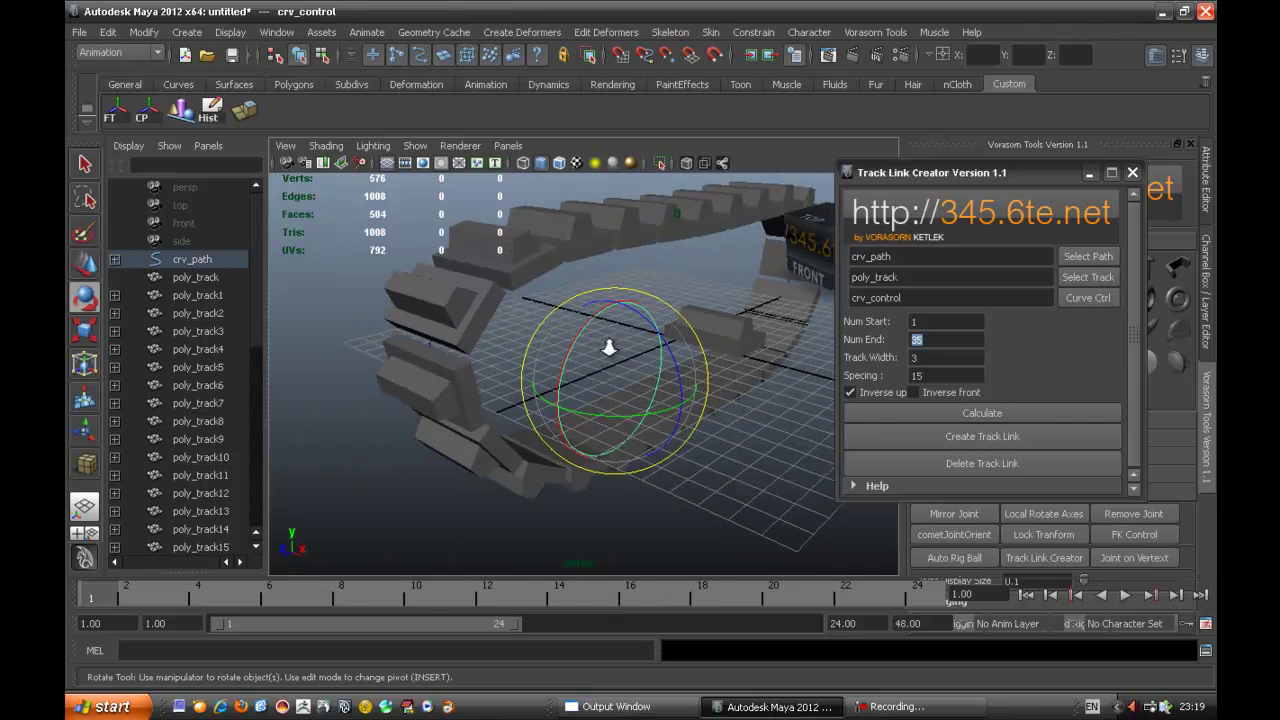
alt+right_drag(609, 354, 598, 320)
drag(586, 329, 697, 391)
- Widen the Outliner, select crv_path in it and freely rotate the curve to tilt the whole track
drag(267, 298, 379, 447)
click(216, 490)
scroll(285, 441, up, 7)
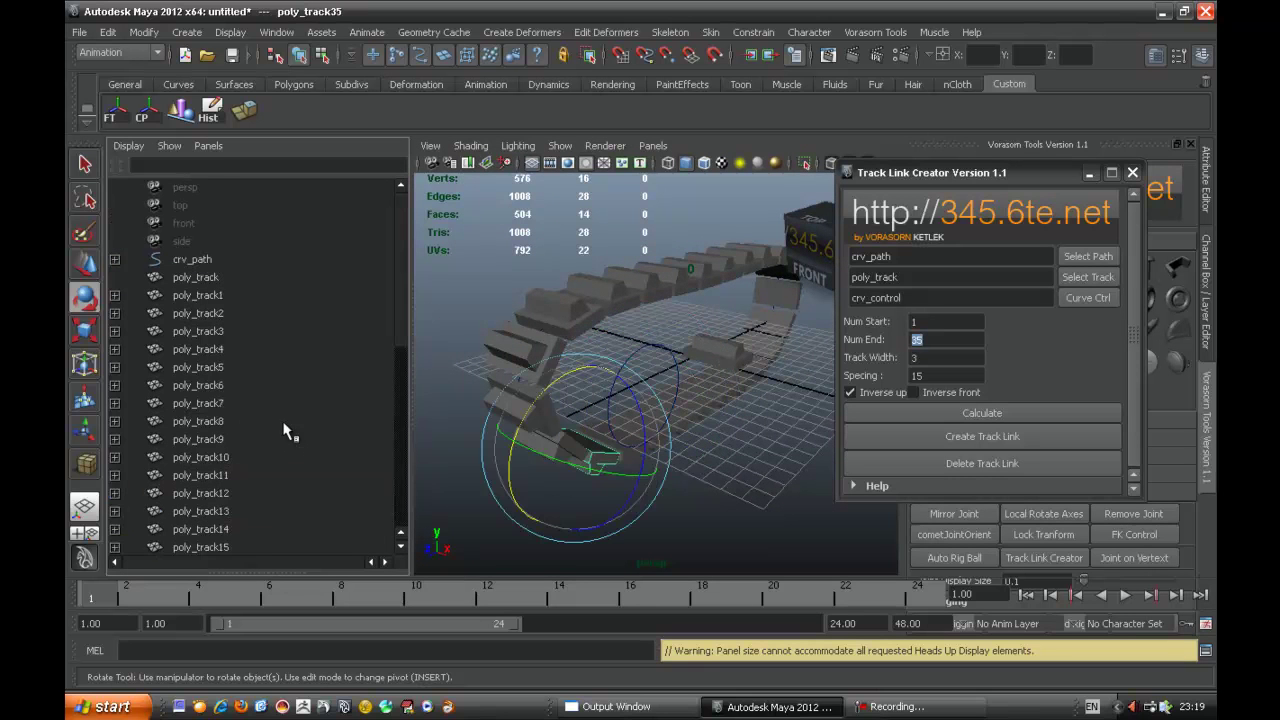
click(195, 260)
alt+drag(428, 366, 655, 330)
- Rotate crv_control about its X axis to about -128 degrees
click(641, 457)
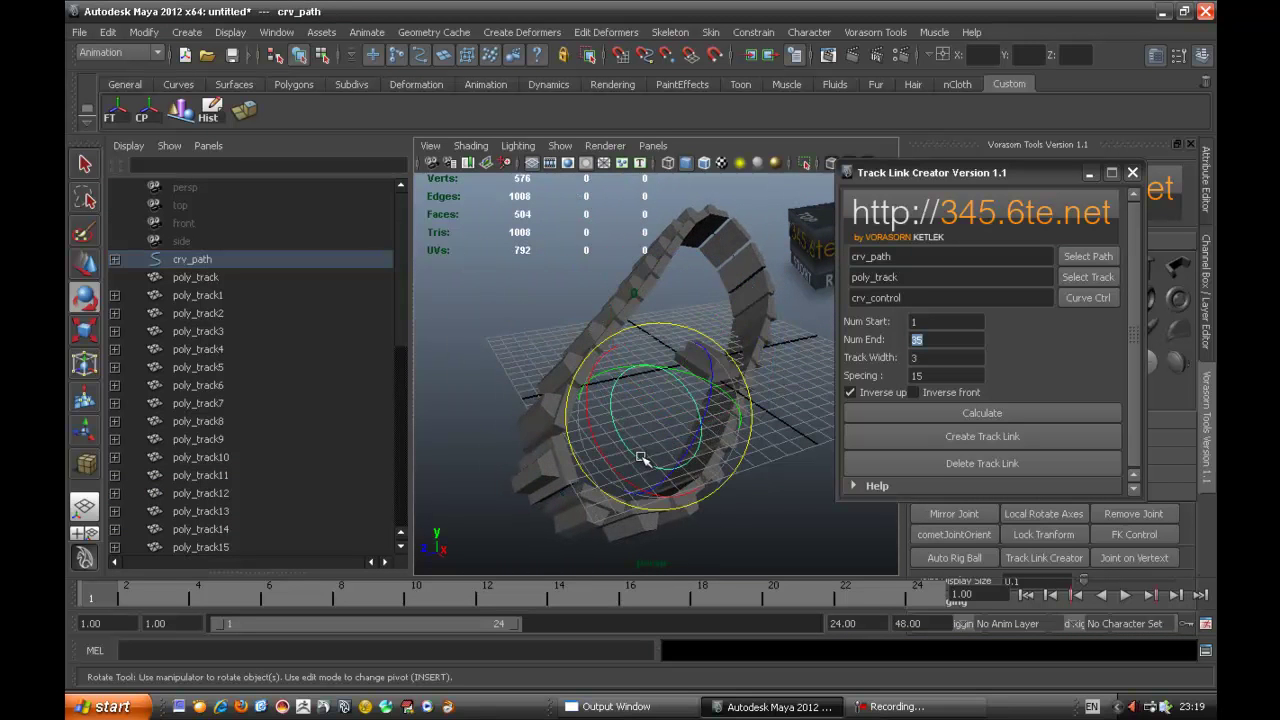
drag(587, 395, 491, 290)
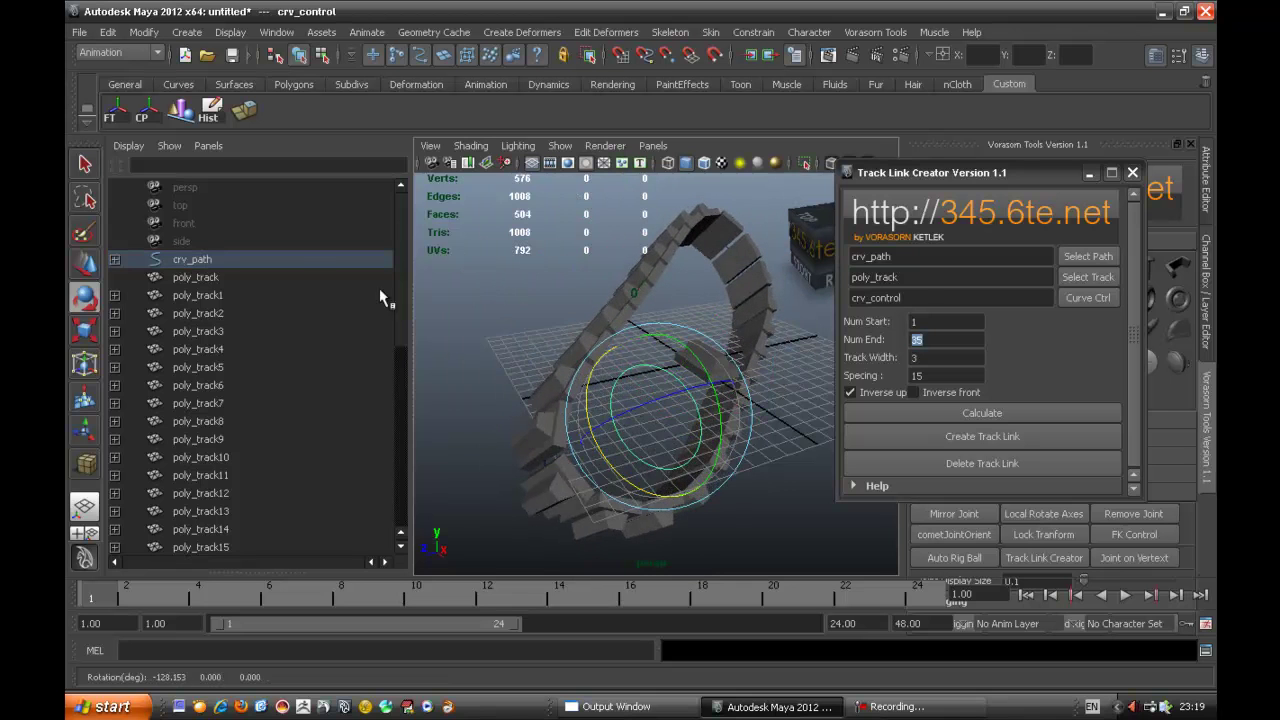
- Move the Track Link Creator window lower and set Rotate X, Y and Z of crv_path to 0
click(290, 261)
drag(997, 184, 995, 336)
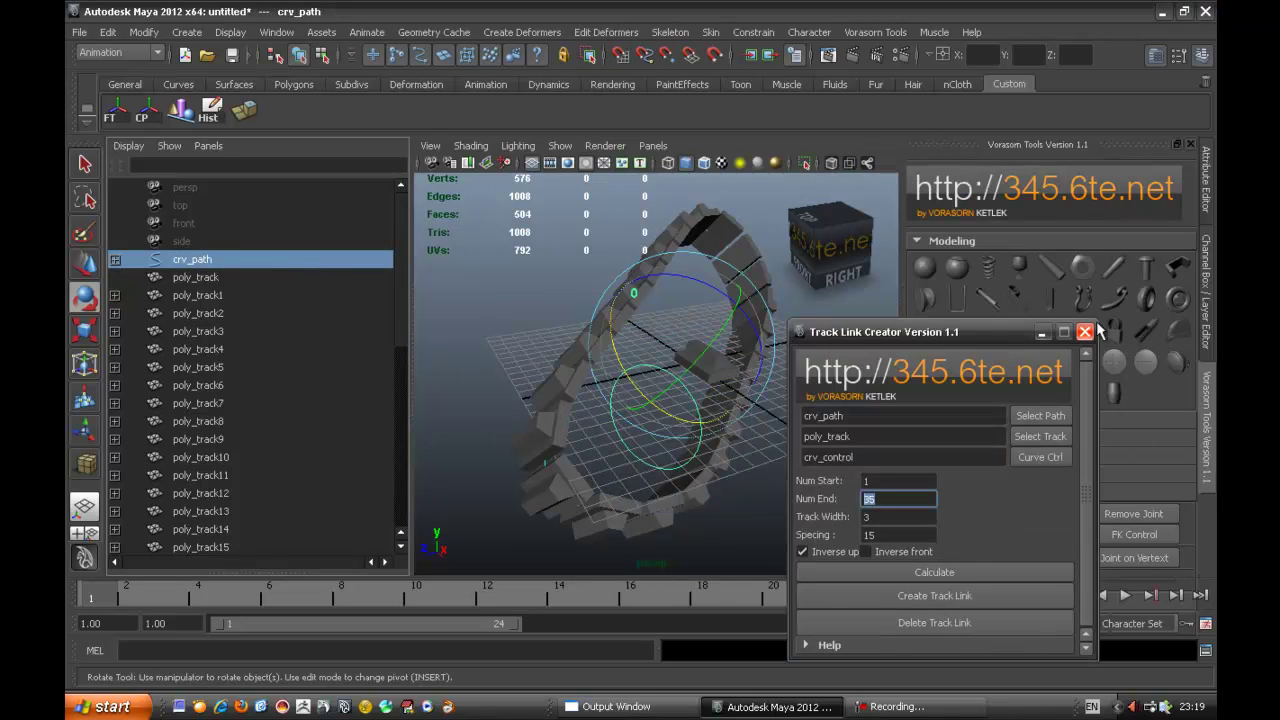
middle_click(783, 238)
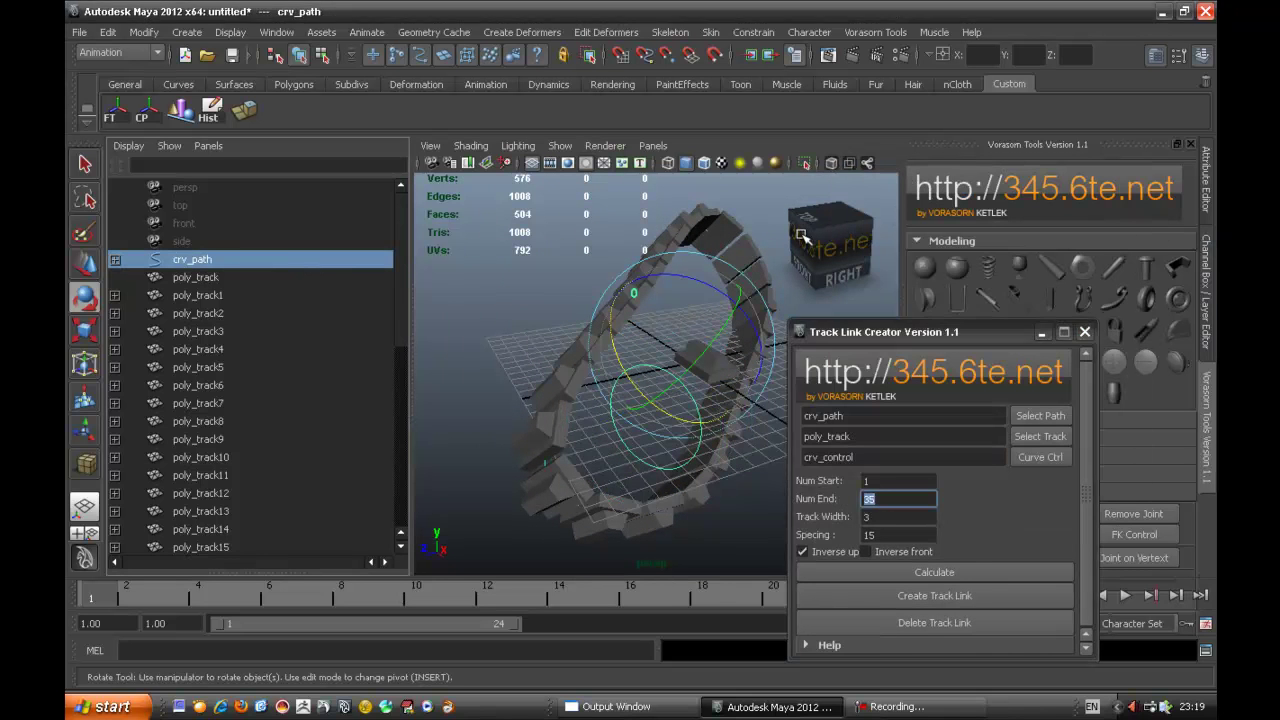
click(1206, 180)
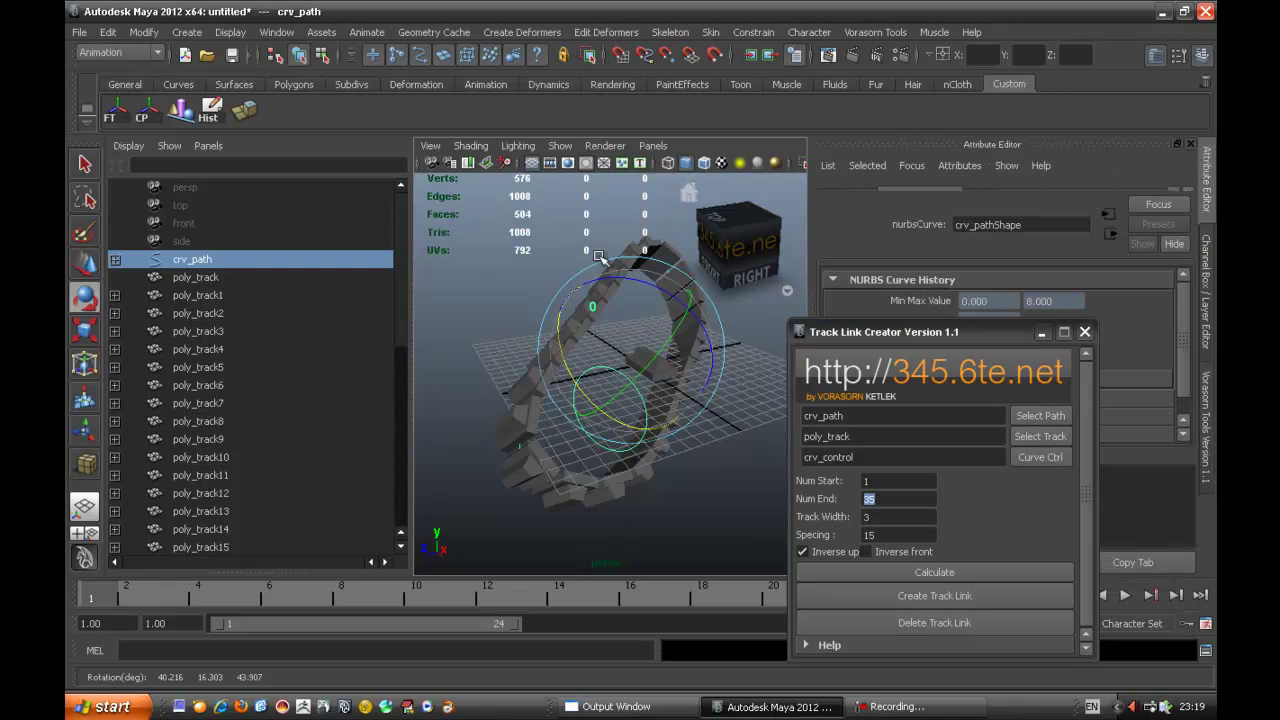
click(1208, 296)
drag(1140, 260, 1146, 288)
key(Return)
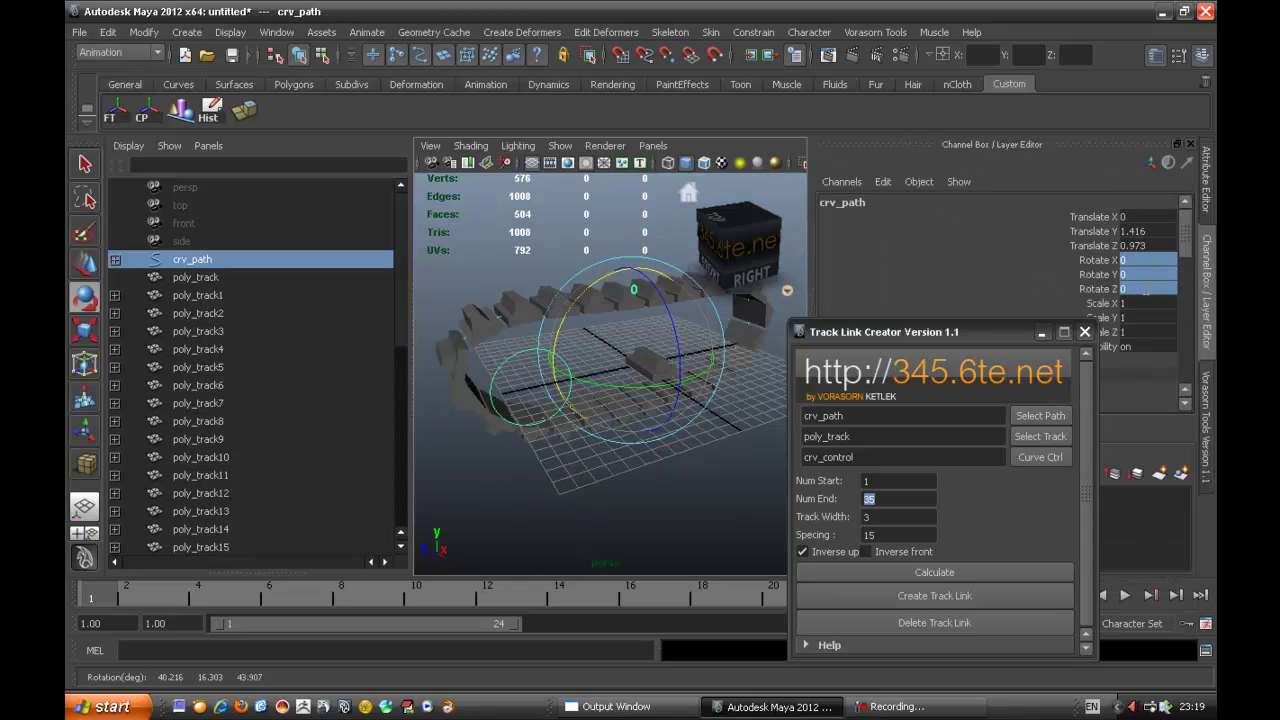
- Narrow the Outliner to give the perspective view more room around the track
alt+drag(650, 350, 591, 254)
alt+right_drag(591, 254, 545, 362)
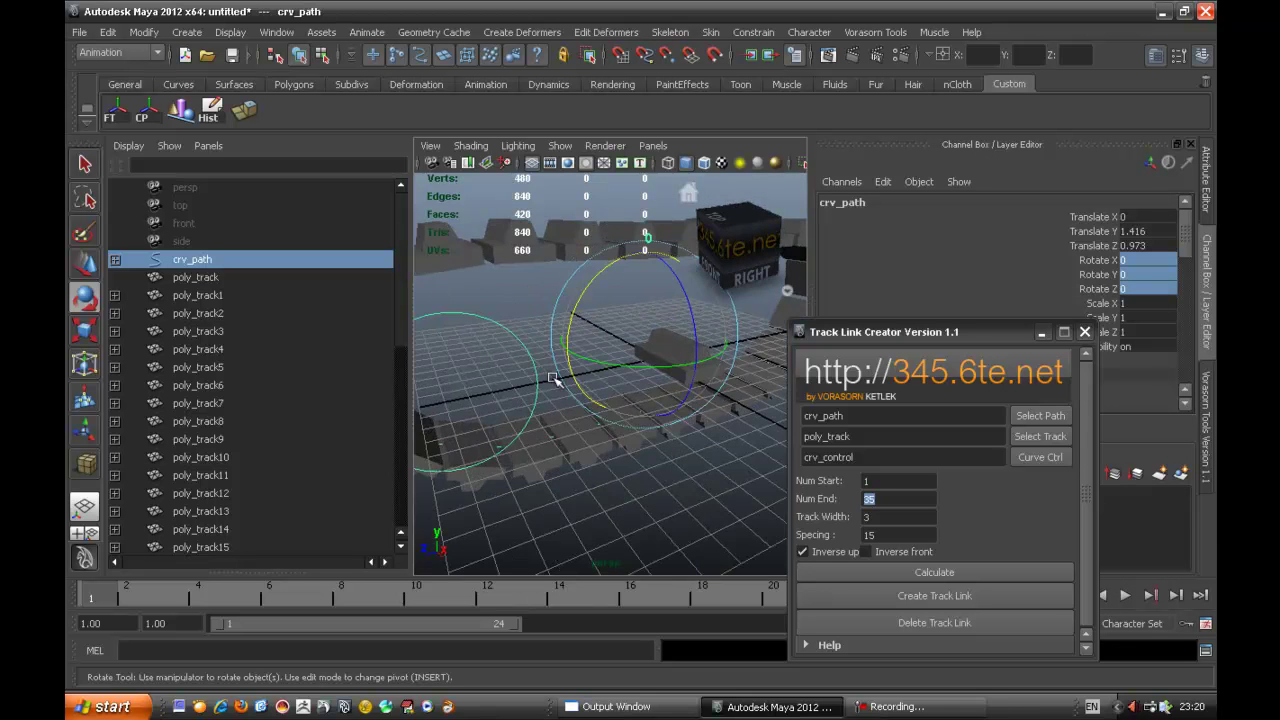
alt+middle_drag(462, 363, 534, 383)
drag(411, 328, 292, 330)
alt+drag(430, 400, 499, 508)
- Raise a control vertex on the lower side of crv_path to reshape the bottom run of the track
click(540, 460)
alt+middle_drag(549, 466, 509, 496)
click(620, 440)
key(w)
alt+drag(663, 466, 574, 332)
alt+middle_drag(574, 332, 586, 370)
alt+drag(588, 370, 588, 399)
- Return to object selection and rotate crv_control about its X axis to about 259 degrees
click(516, 390)
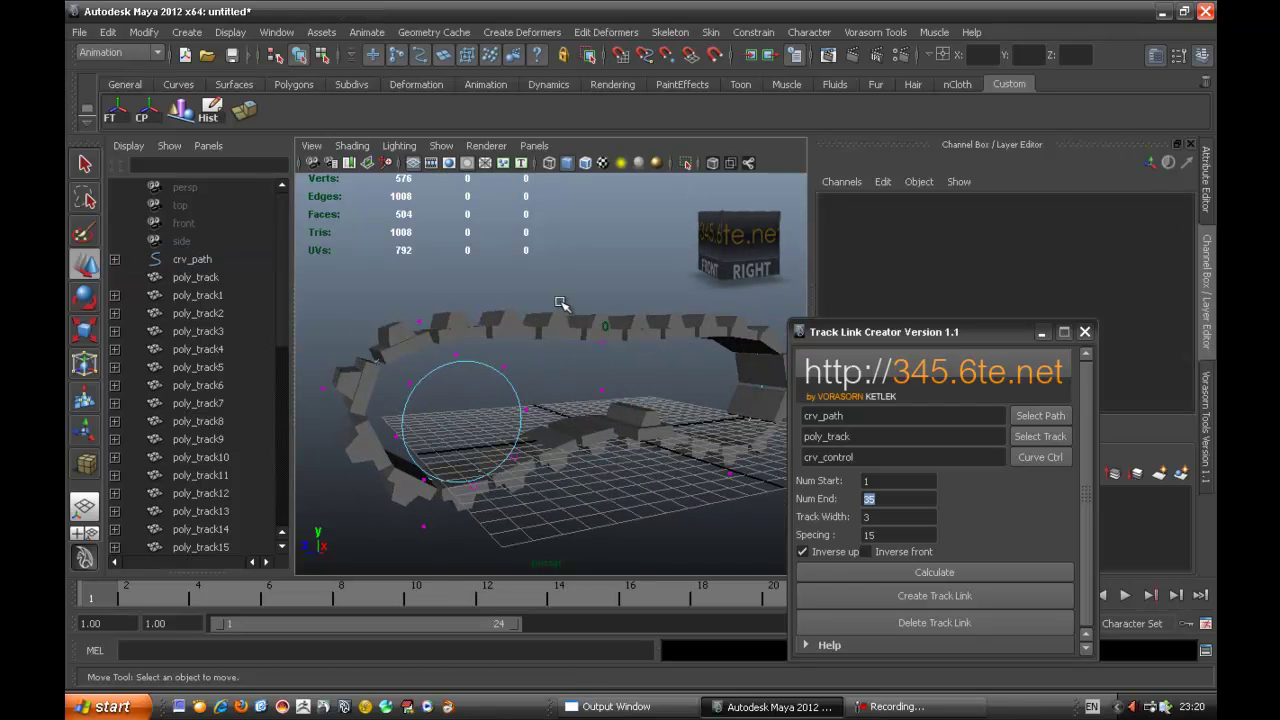
click(527, 330)
click(507, 380)
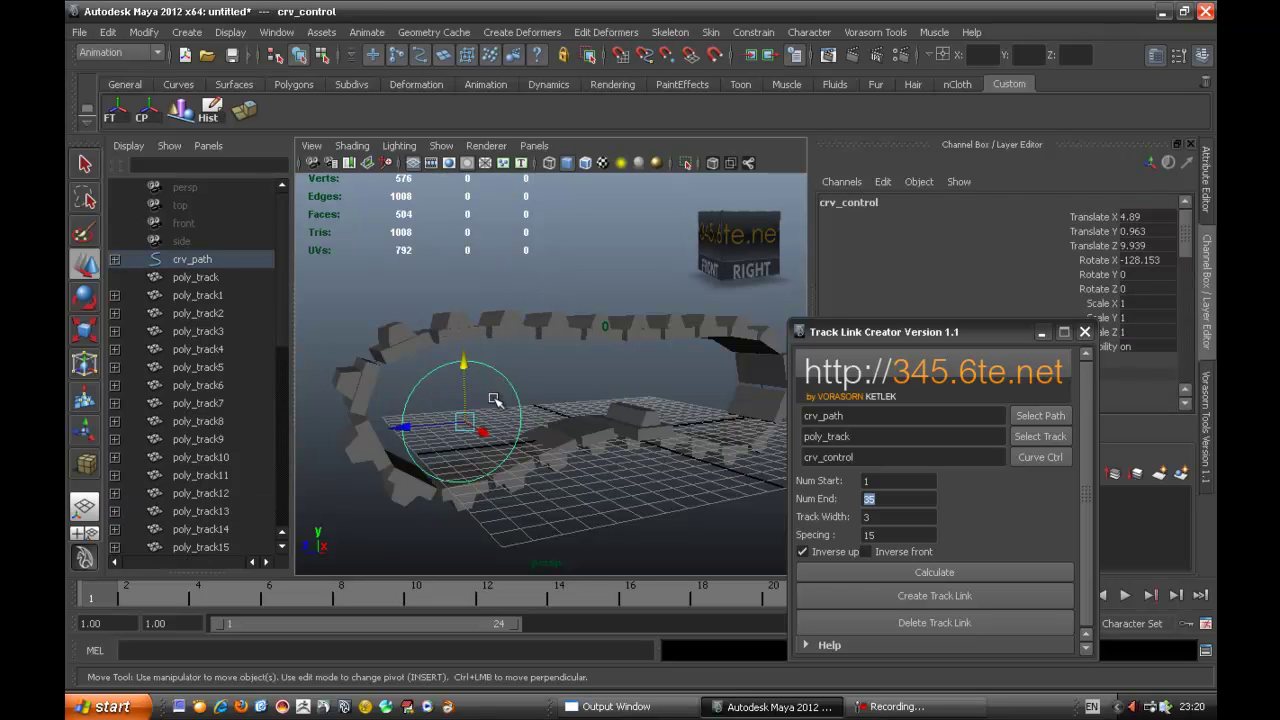
key(e)
drag(453, 361, 586, 400)
key(ctrl+z)
scroll(585, 398, up, 3)
alt+middle_drag(583, 397, 630, 414)
alt+drag(630, 413, 603, 413)
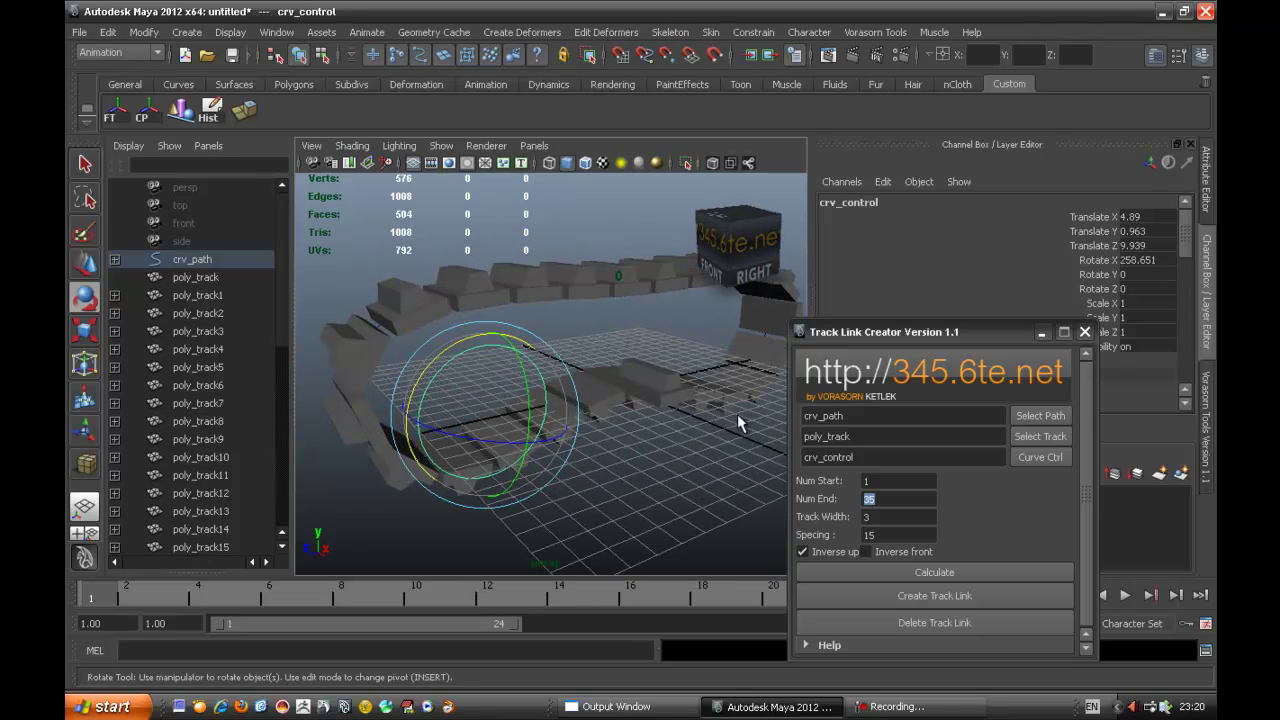
- Move the Track Link Creator window clear of the track and examine the links from several angles
drag(894, 330, 839, 223)
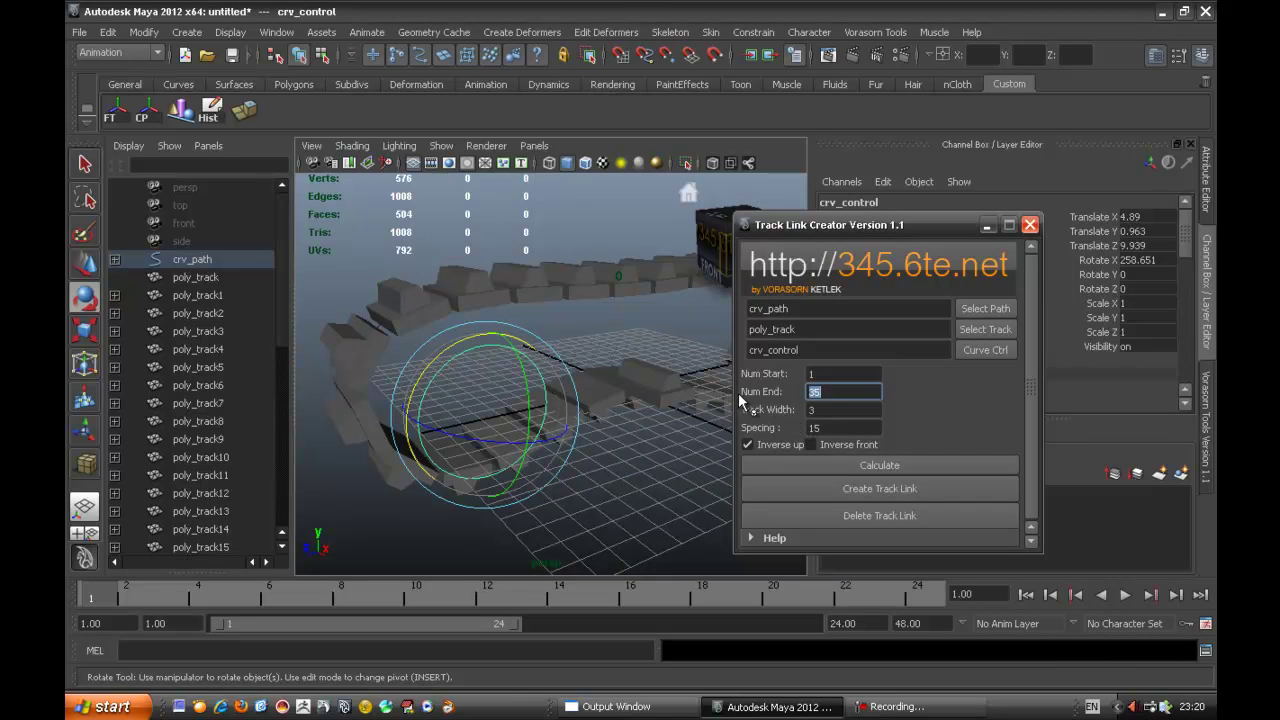
alt+drag(571, 406, 589, 371)
alt+middle_drag(589, 371, 690, 425)
alt+right_drag(690, 425, 702, 428)
alt+drag(701, 428, 704, 434)
drag(907, 223, 851, 183)
drag(978, 426, 980, 450)
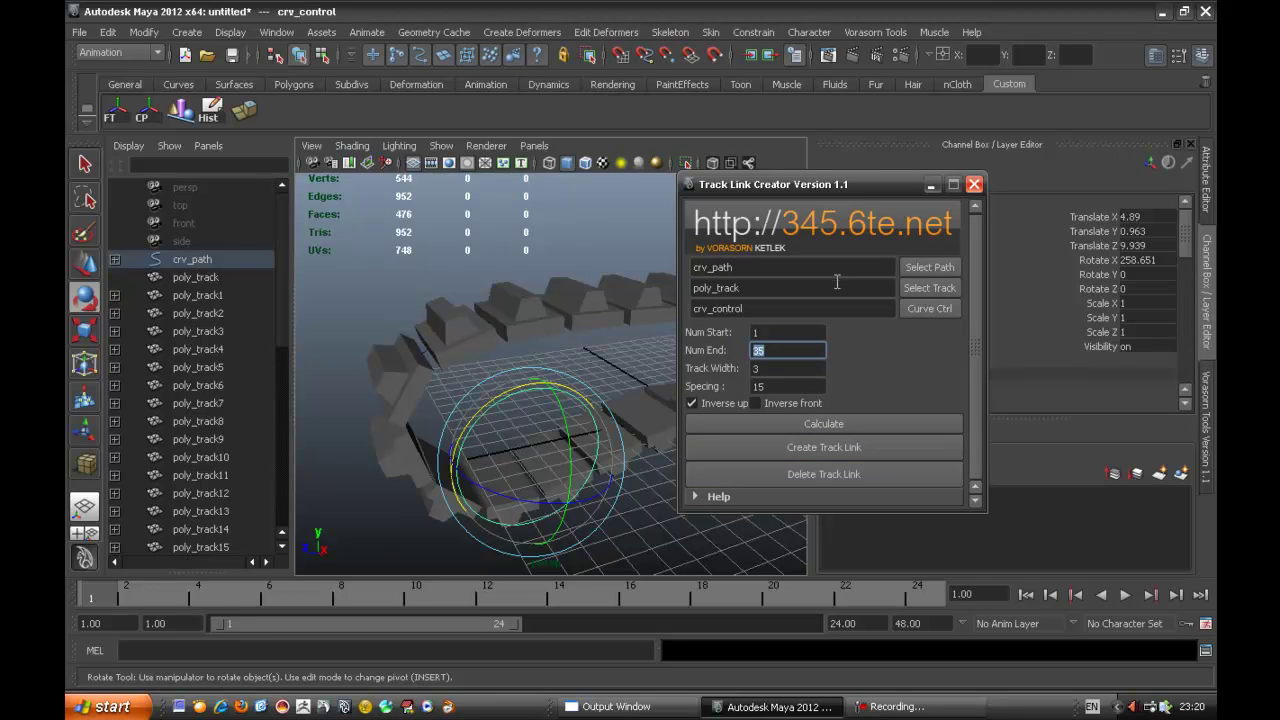
drag(820, 186, 850, 141)
mouse_move(606, 300)
alt+mouse_down()
mouse_move(517, 306)
mouse_move(594, 317)
alt+mouse_up()
alt+middle_drag(594, 317, 608, 316)
alt+drag(607, 316, 560, 351)
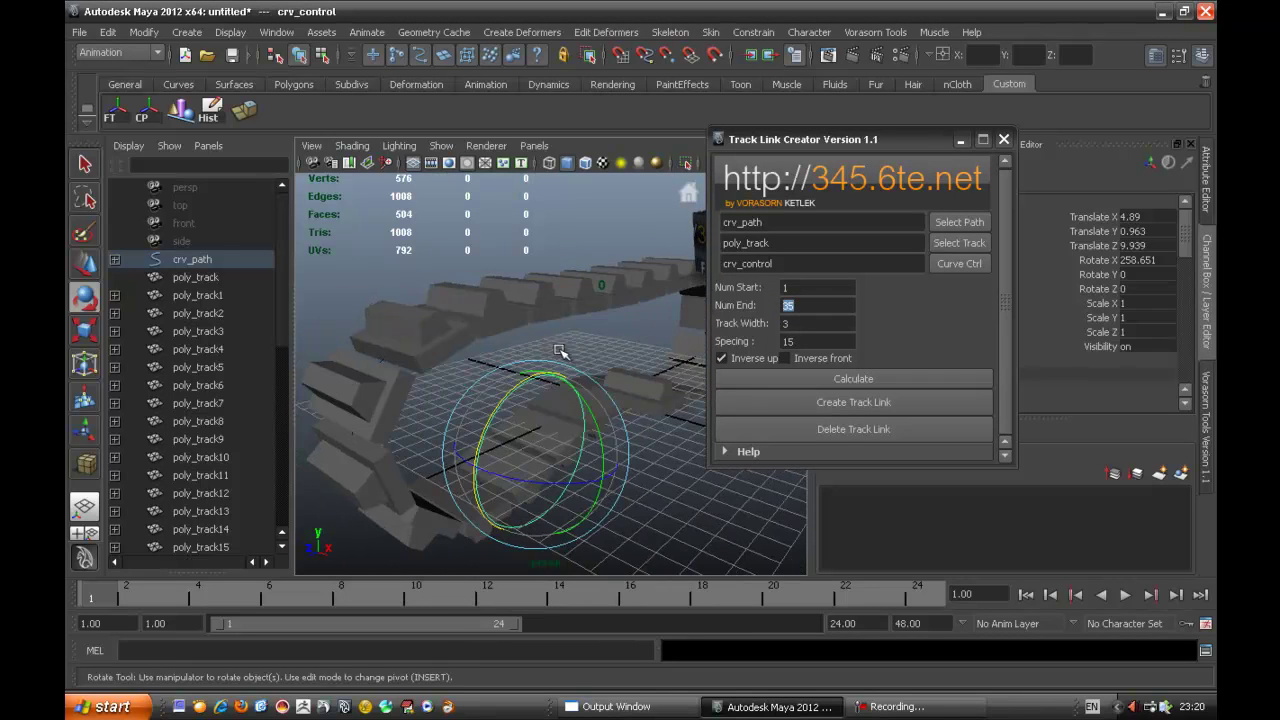